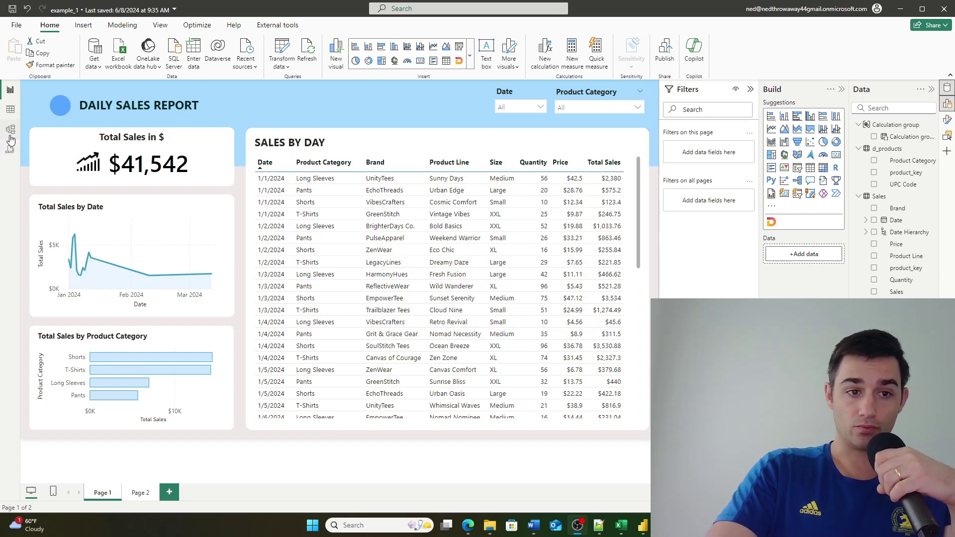
- Go to Page 2 and select the Total Sales table showing each calculation item
{"action": "left_click", "coordinate": [142, 493]}
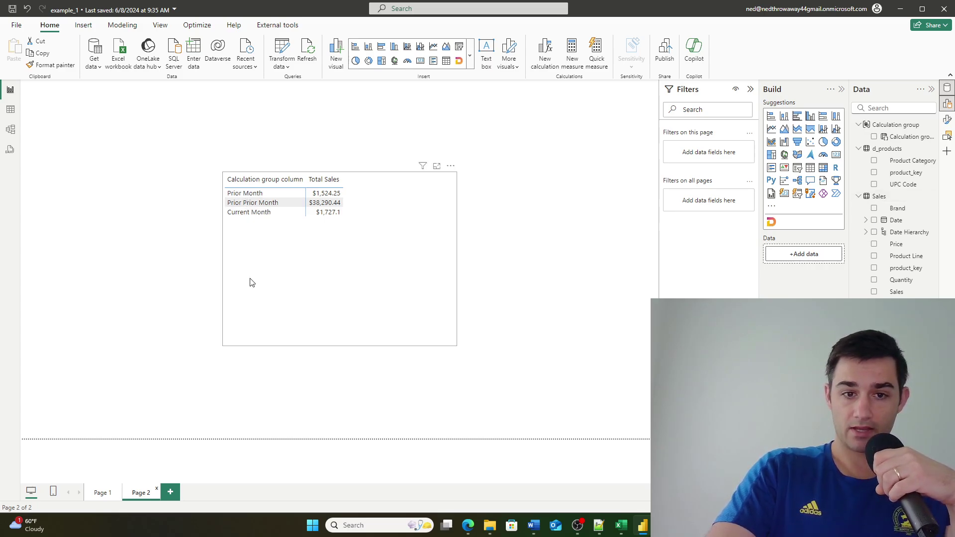
{"action": "left_click", "coordinate": [405, 292]}
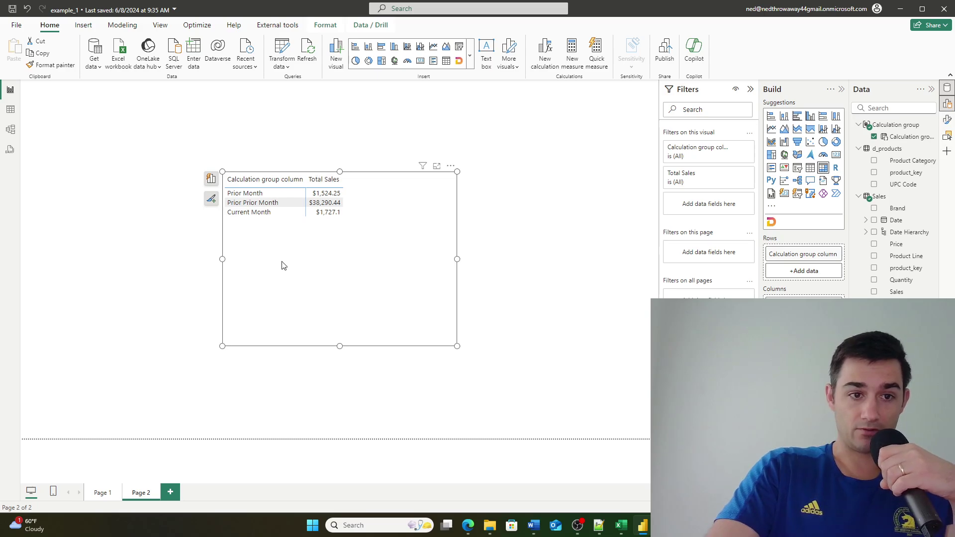
- In Model view, drag Prior Prior Month above Prior Month in the calculation item order
{"action": "left_click", "coordinate": [7, 133]}
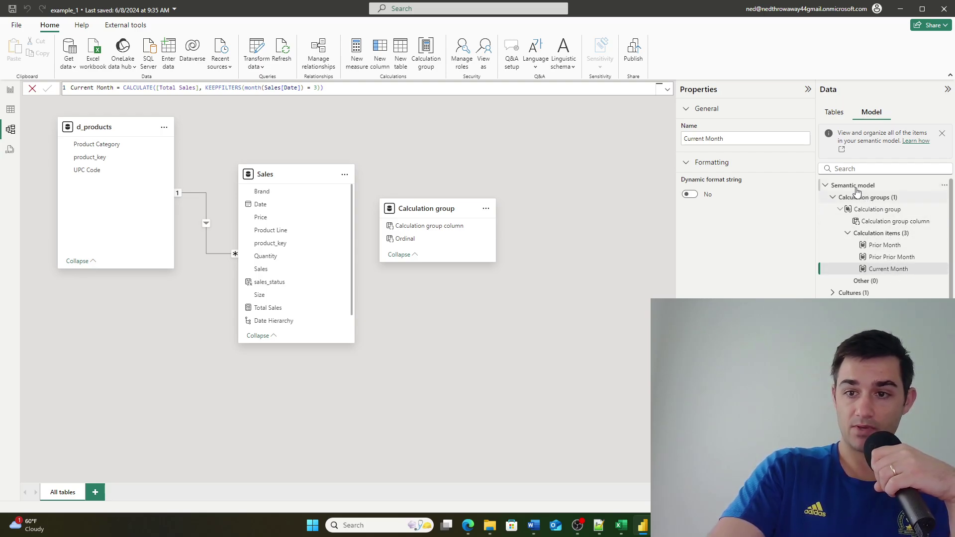
{"action": "left_click", "coordinate": [884, 270]}
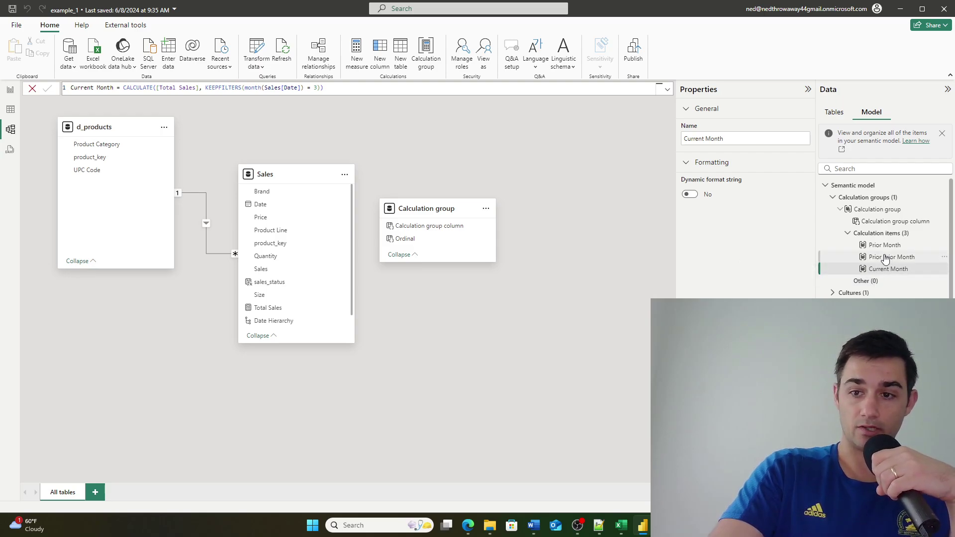
{"action": "left_click", "coordinate": [885, 236]}
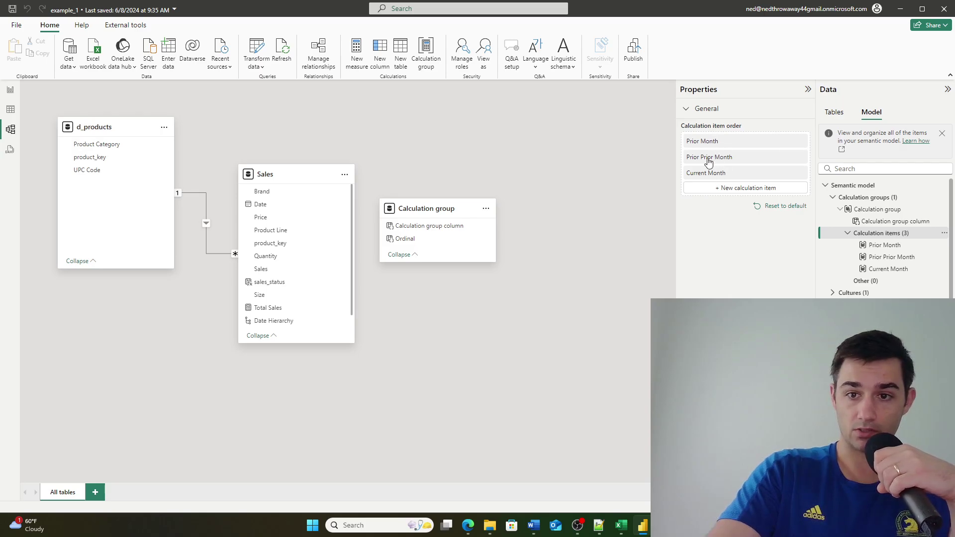
{"action": "mouse_move", "coordinate": [710, 160]}
{"action": "left_mouse_down"}
{"action": "mouse_move", "coordinate": [708, 142]}
{"action": "mouse_move", "coordinate": [702, 148]}
{"action": "left_mouse_up"}
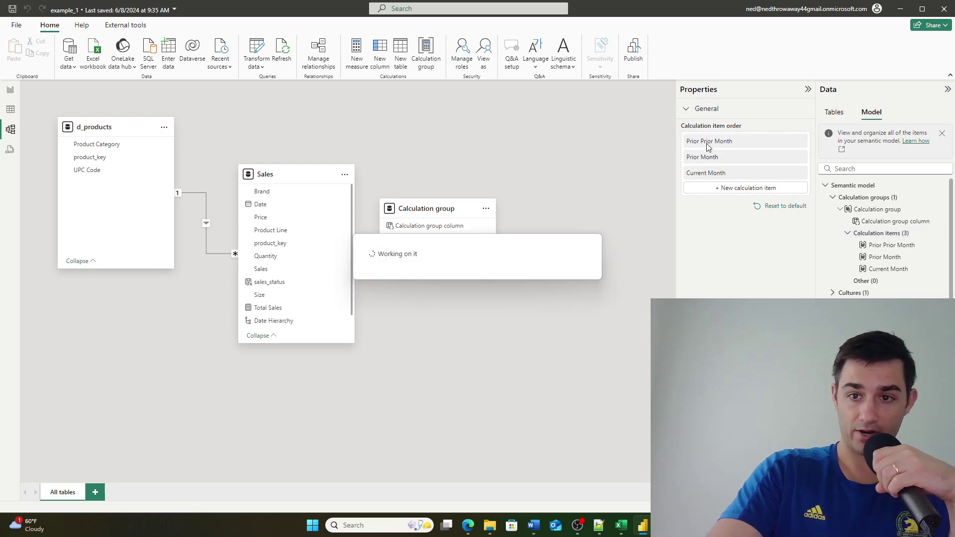
- Check the table's new row order on the report, then return to the model diagram
{"action": "left_click", "coordinate": [10, 91]}
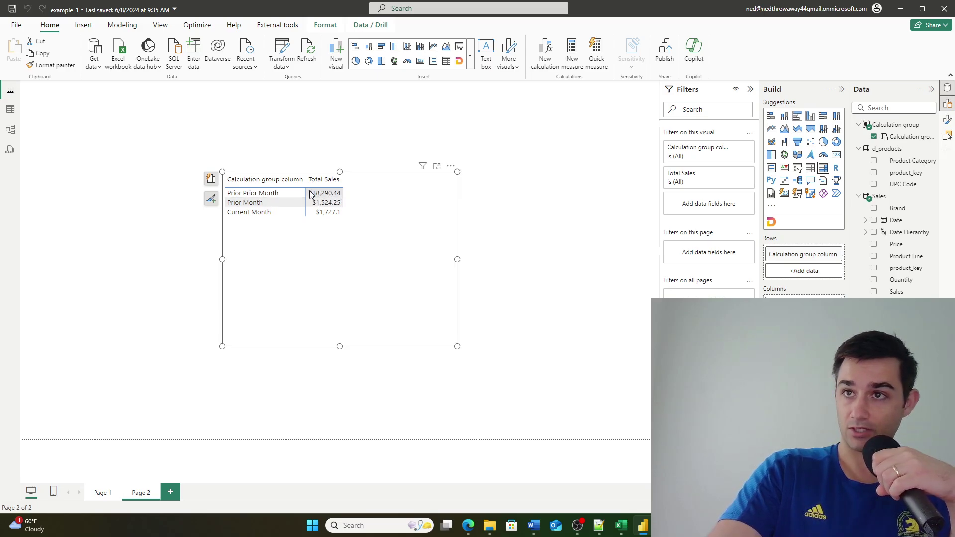
{"action": "left_click", "coordinate": [11, 110]}
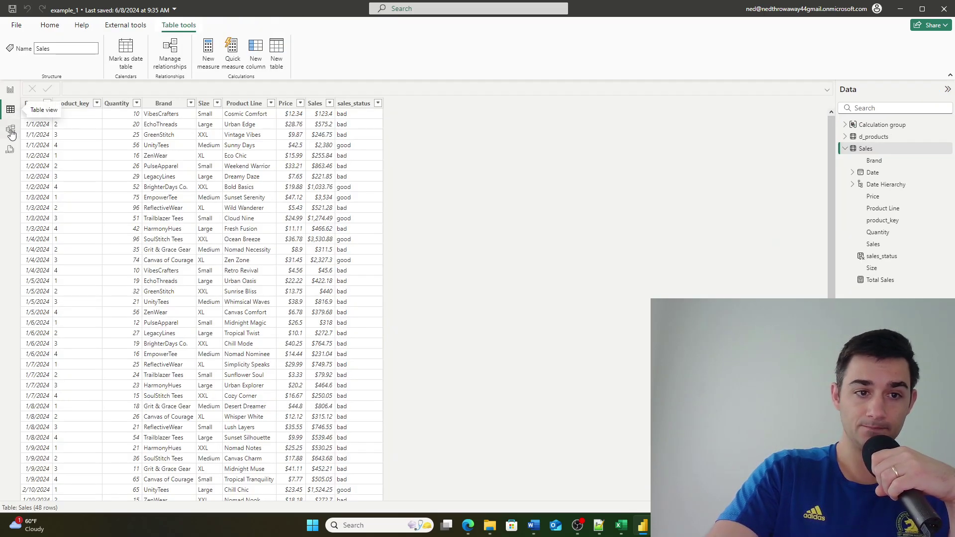
{"action": "left_click", "coordinate": [11, 131]}
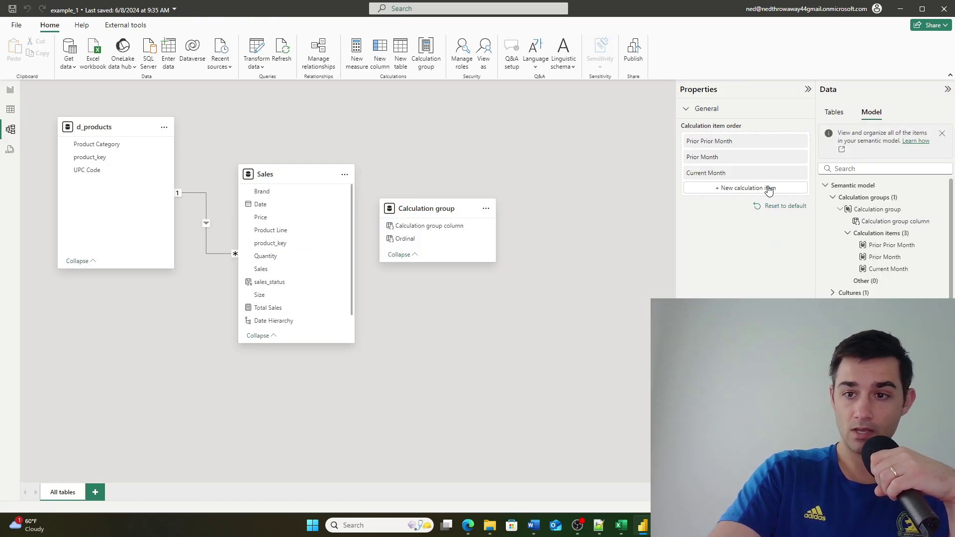
- View the Prior Prior Month, Prior Month and Current Month formulas in turn
{"action": "left_click", "coordinate": [945, 233]}
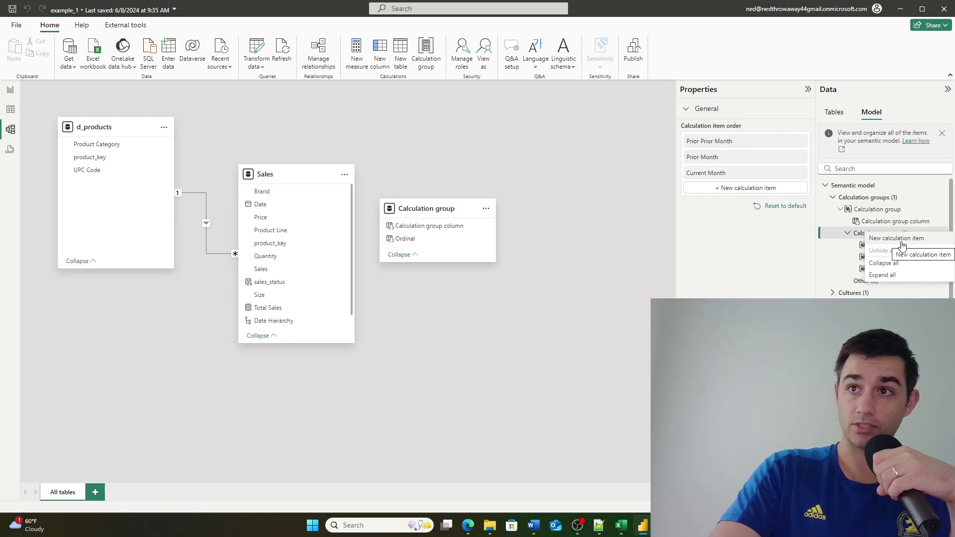
{"action": "left_click", "coordinate": [796, 273]}
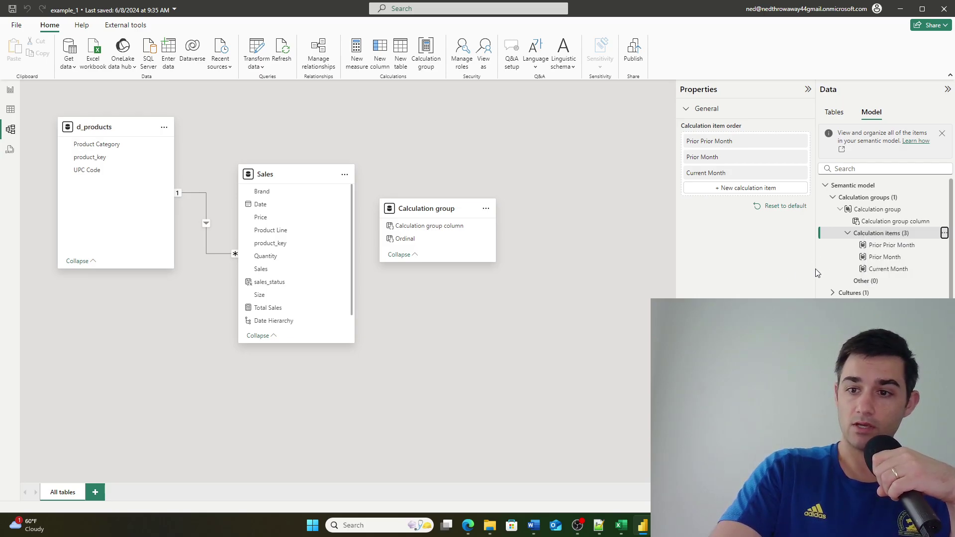
{"action": "left_click", "coordinate": [885, 246]}
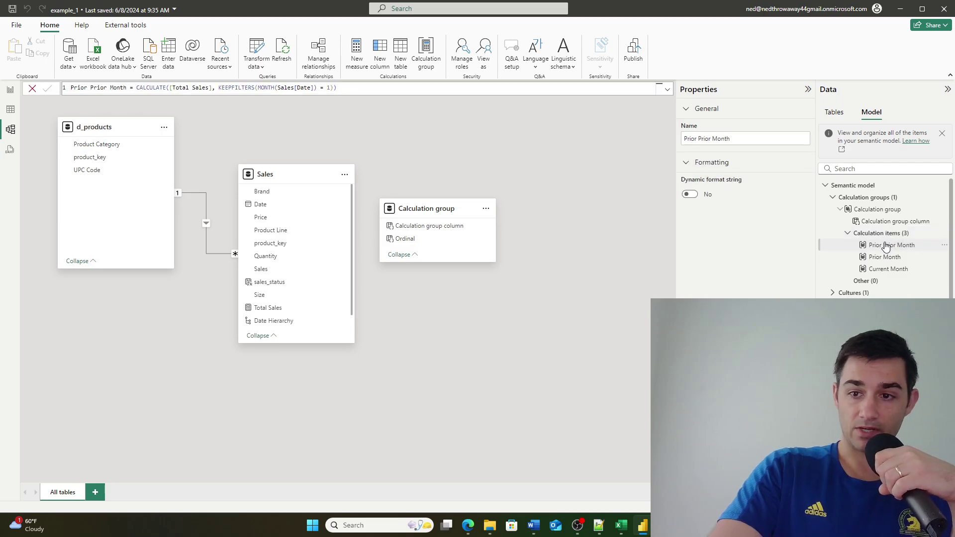
{"action": "left_click", "coordinate": [892, 259]}
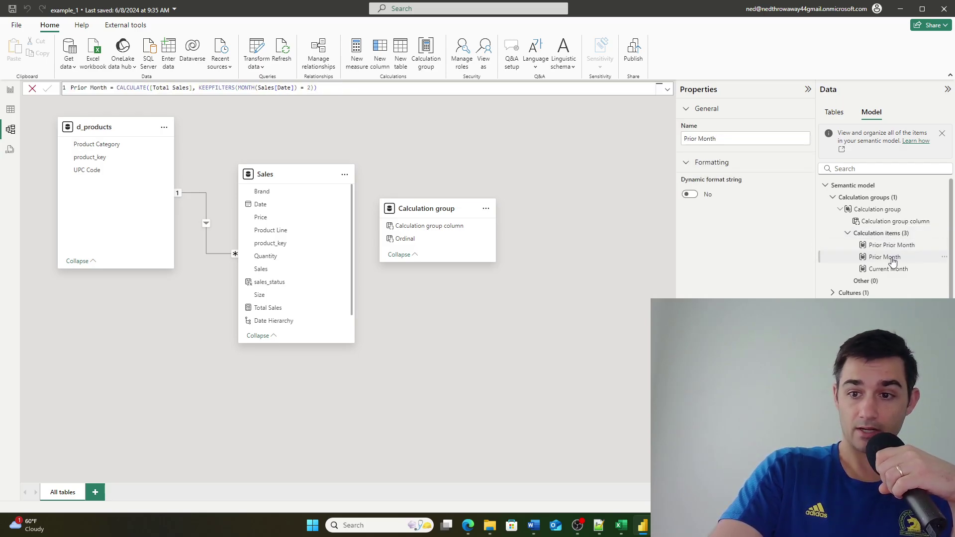
{"action": "left_click", "coordinate": [888, 269]}
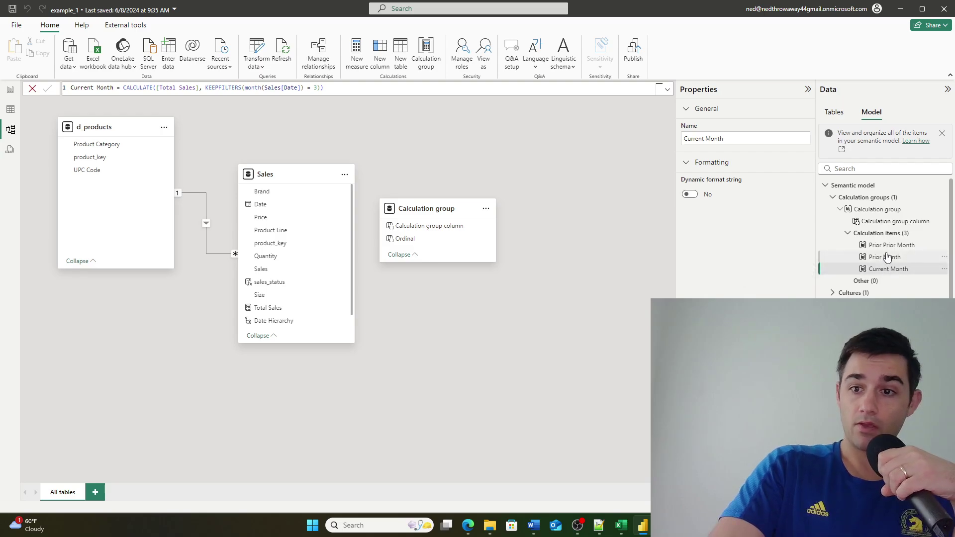
{"action": "left_click", "coordinate": [887, 257]}
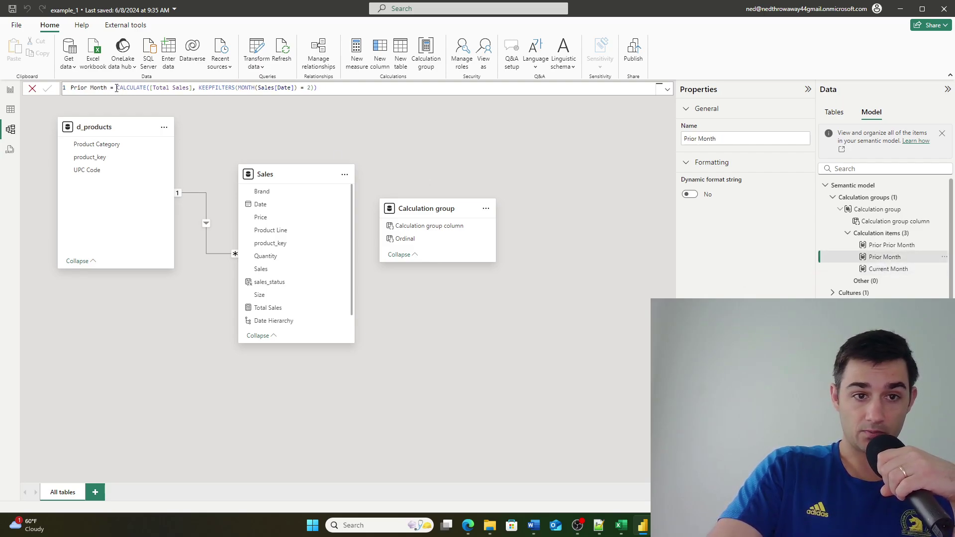
- Inspect CALCULATE and KEEPFILTERS in Prior Month and the Total Sales reference in Current Month
{"action": "left_click_drag", "start_coordinate": [117, 88], "coordinate": [329, 93]}
{"action": "left_click", "coordinate": [206, 88]}
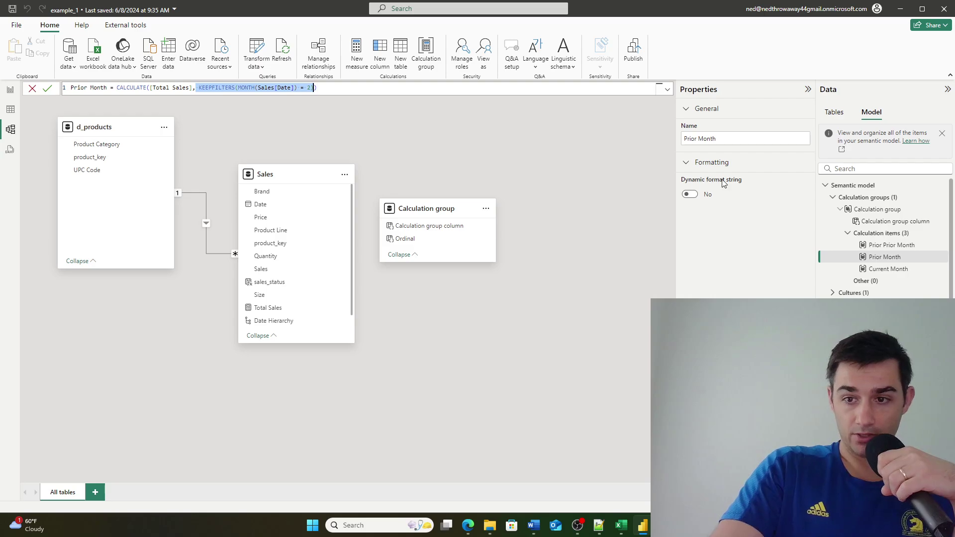
{"action": "left_click", "coordinate": [902, 269]}
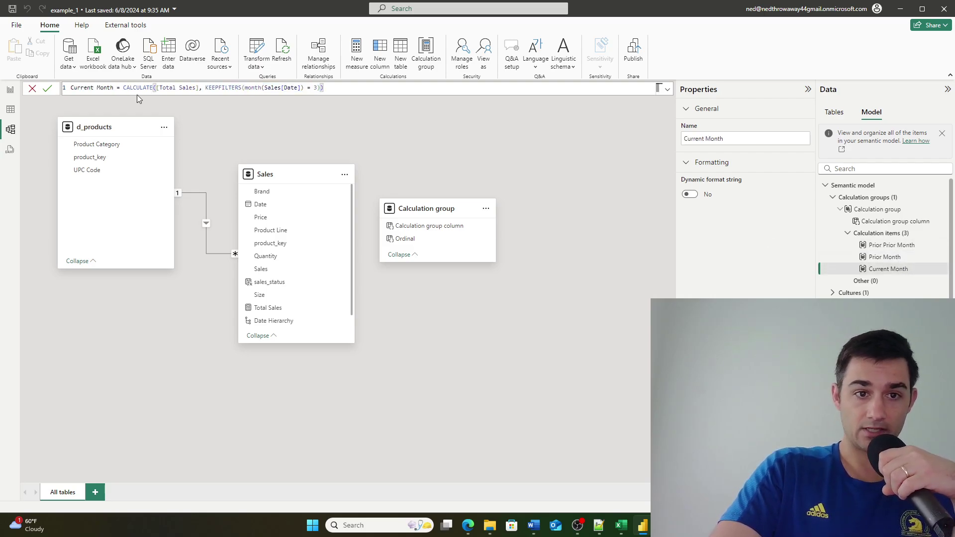
{"action": "left_click_drag", "start_coordinate": [158, 89], "coordinate": [191, 89]}
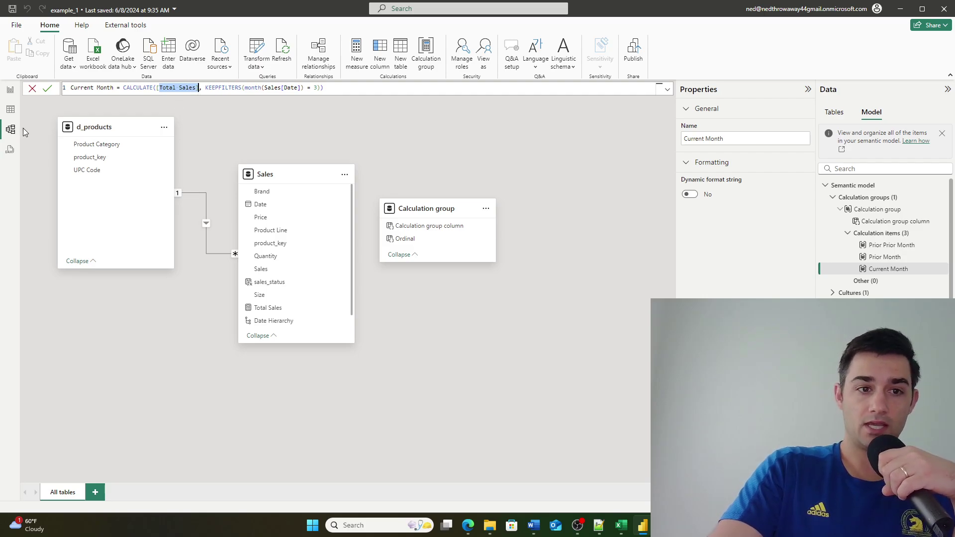
{"action": "left_click", "coordinate": [11, 110]}
- From the report page, start a quick measure using the Average per category calculation
{"action": "left_click", "coordinate": [10, 90]}
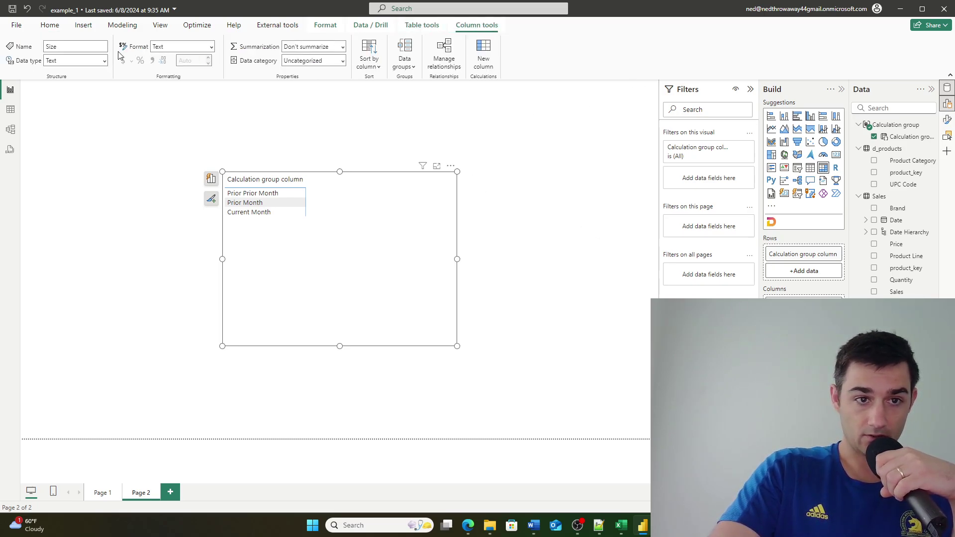
{"action": "left_click", "coordinate": [54, 26]}
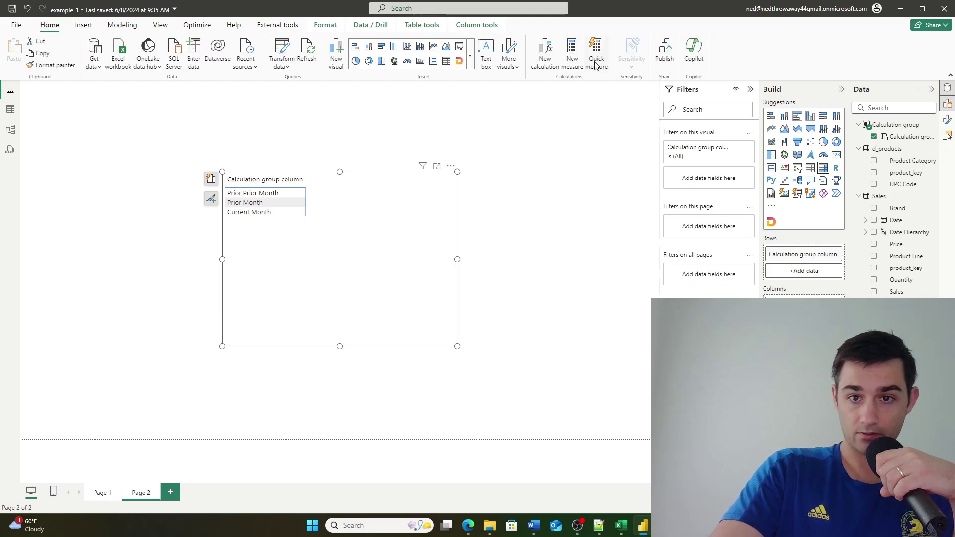
{"action": "left_click", "coordinate": [596, 52]}
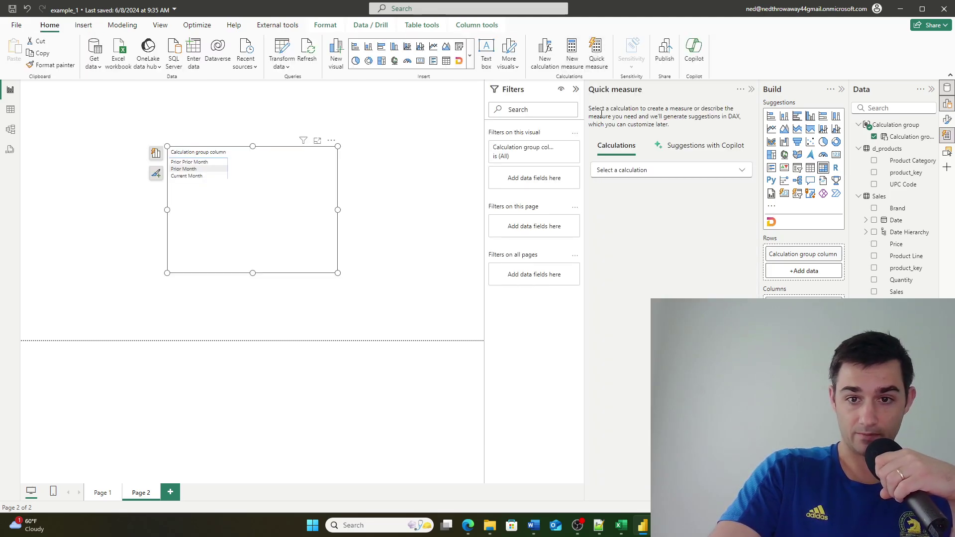
{"action": "left_click", "coordinate": [654, 171]}
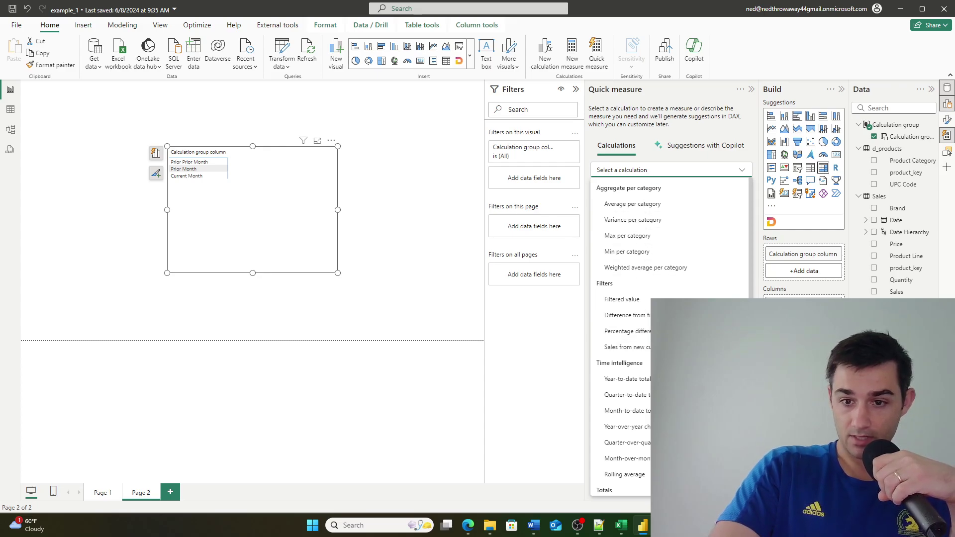
{"action": "scroll", "coordinate": [627, 410], "scroll_direction": "down", "scroll_amount": 5}
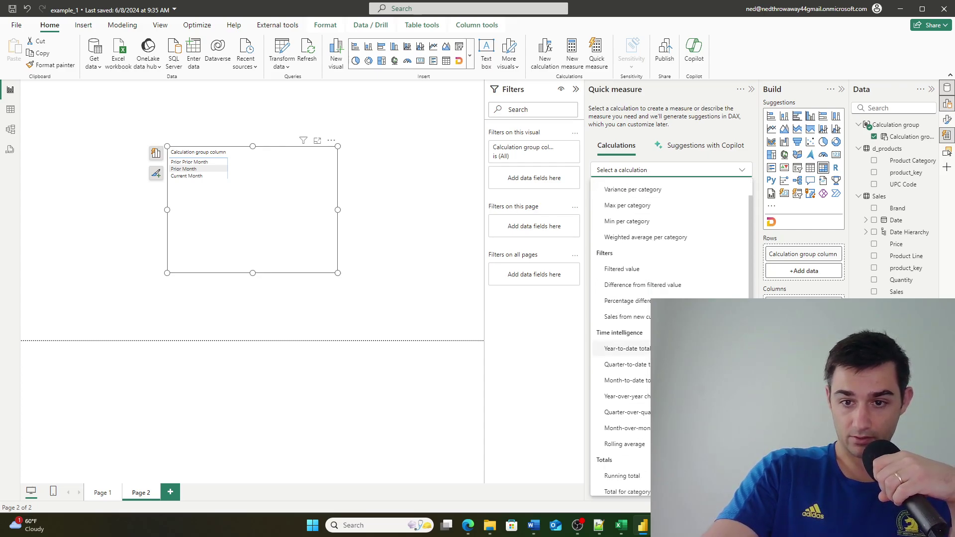
{"action": "scroll", "coordinate": [627, 410], "scroll_direction": "up", "scroll_amount": 5}
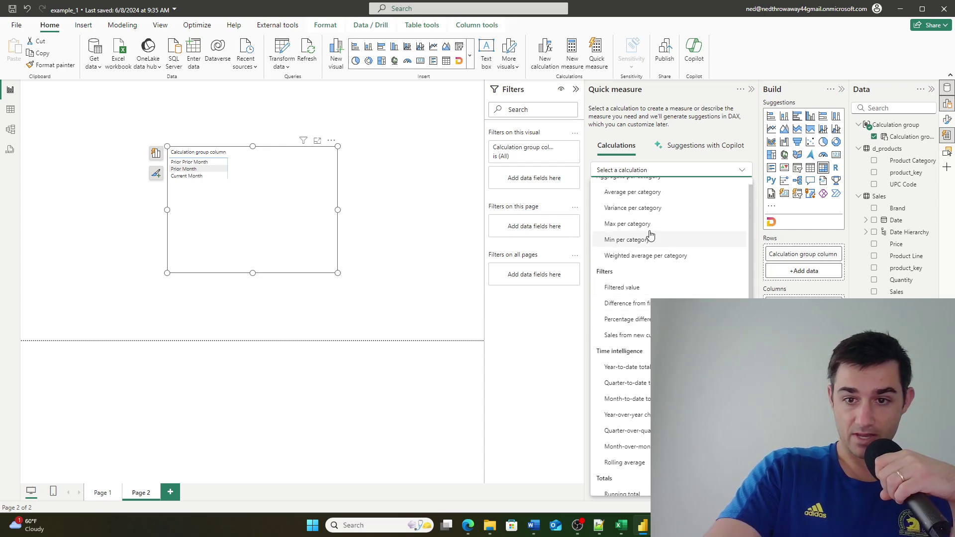
{"action": "scroll", "coordinate": [662, 234], "scroll_direction": "up", "scroll_amount": 1}
{"action": "left_click", "coordinate": [644, 206]}
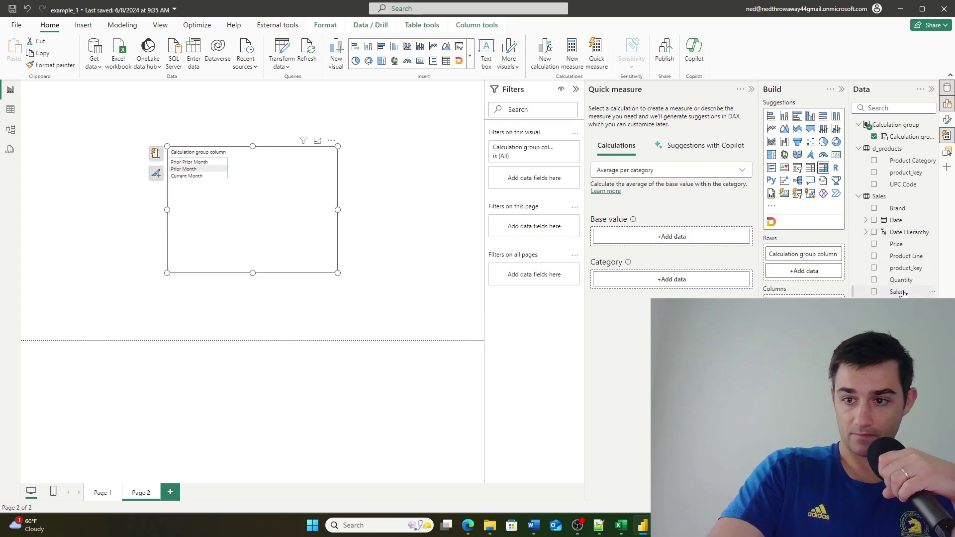
- Try setting Sales as the base value through the field picker, leaving it empty
{"action": "left_click_drag", "start_coordinate": [882, 289], "coordinate": [668, 240]}
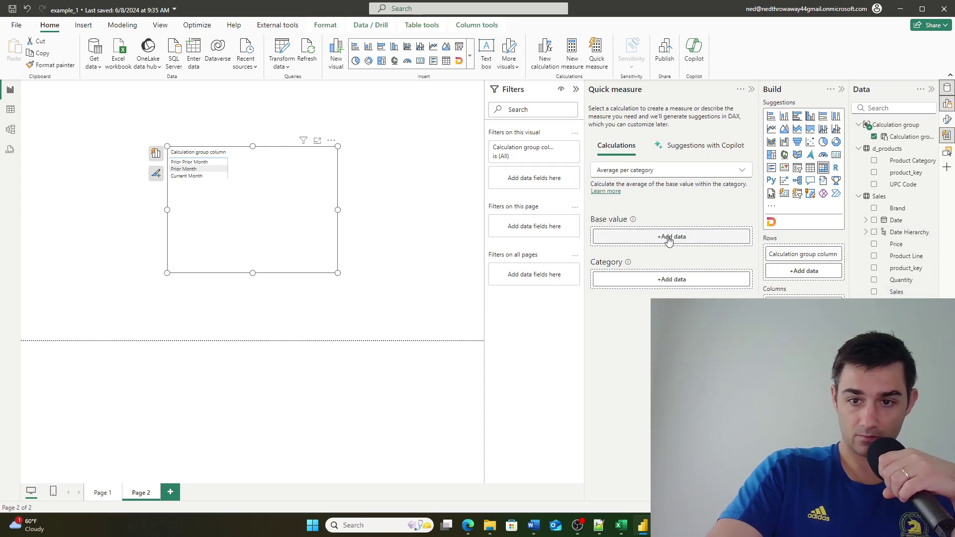
{"action": "left_click", "coordinate": [669, 238]}
{"action": "left_click", "coordinate": [788, 182]}
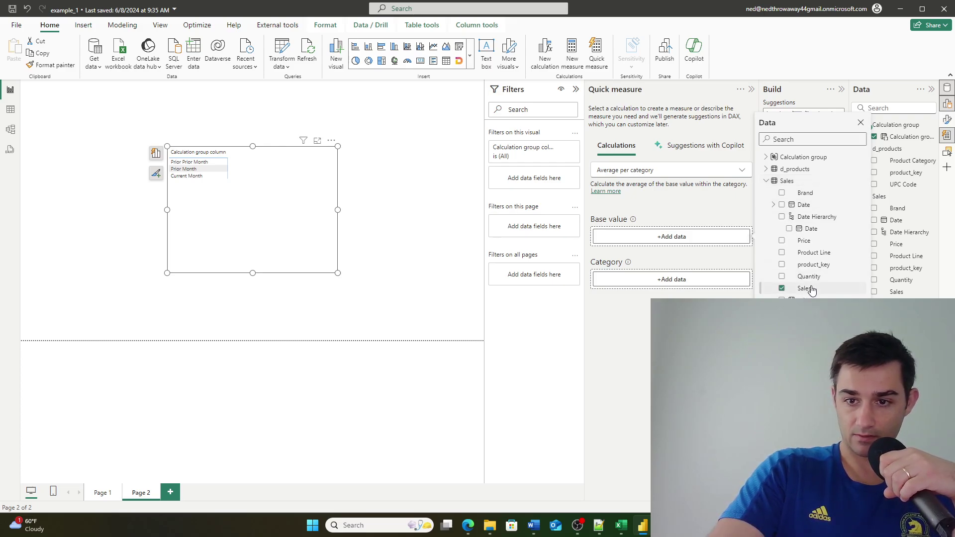
{"action": "left_click", "coordinate": [861, 123]}
{"action": "left_click", "coordinate": [741, 90]}
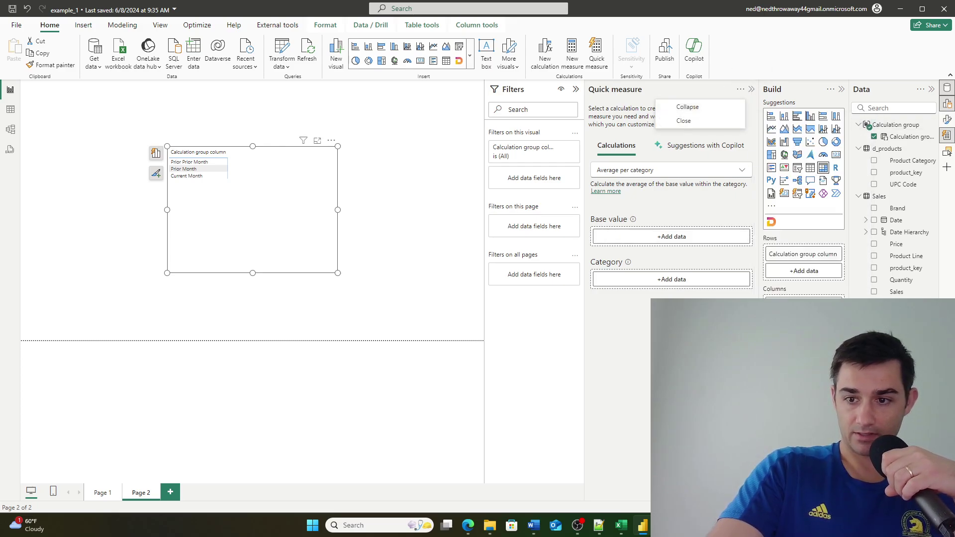
- Copy the Total Sales formula into a new measure, changing sum to AVERAGE and renaming to AVG Sales
{"action": "left_click", "coordinate": [147, 139]}
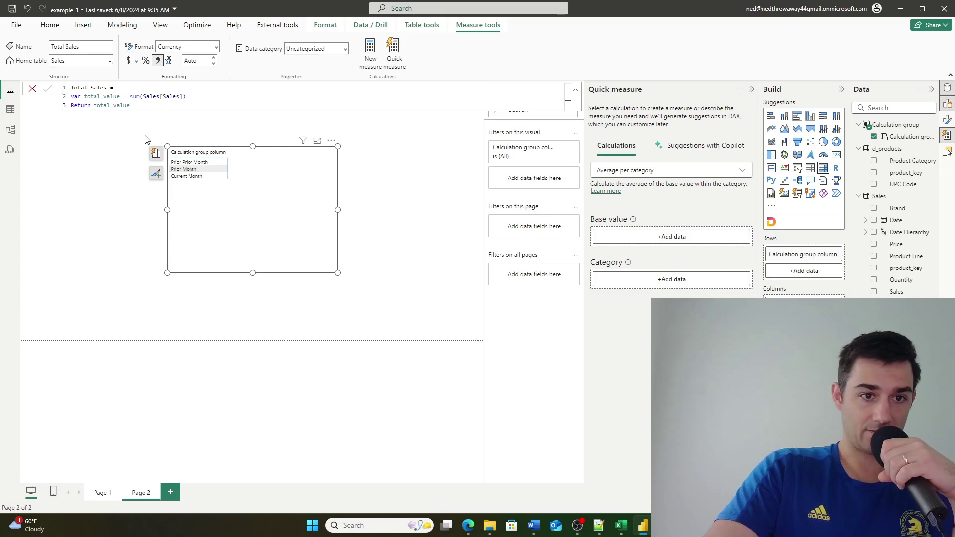
{"action": "left_click_drag", "start_coordinate": [182, 104], "coordinate": [63, 83]}
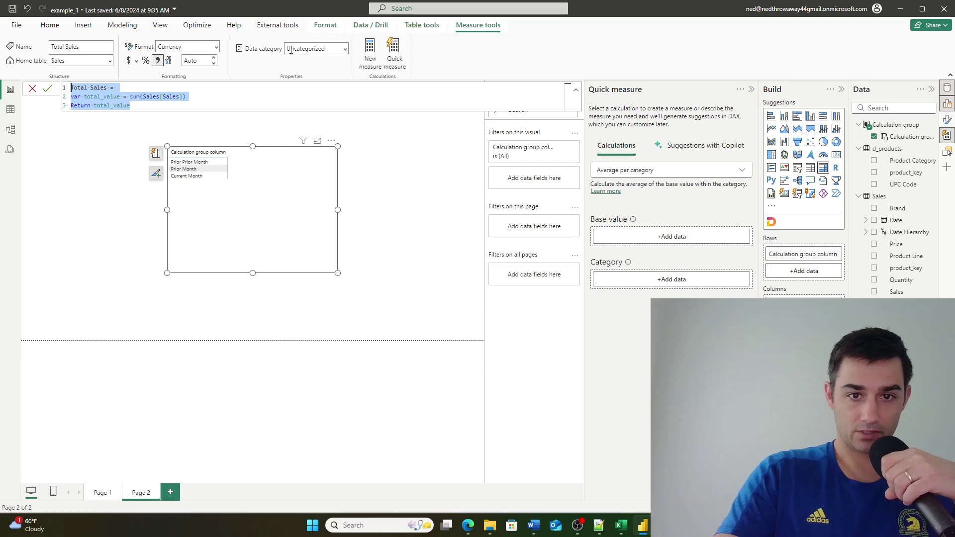
{"action": "left_click", "coordinate": [381, 49]}
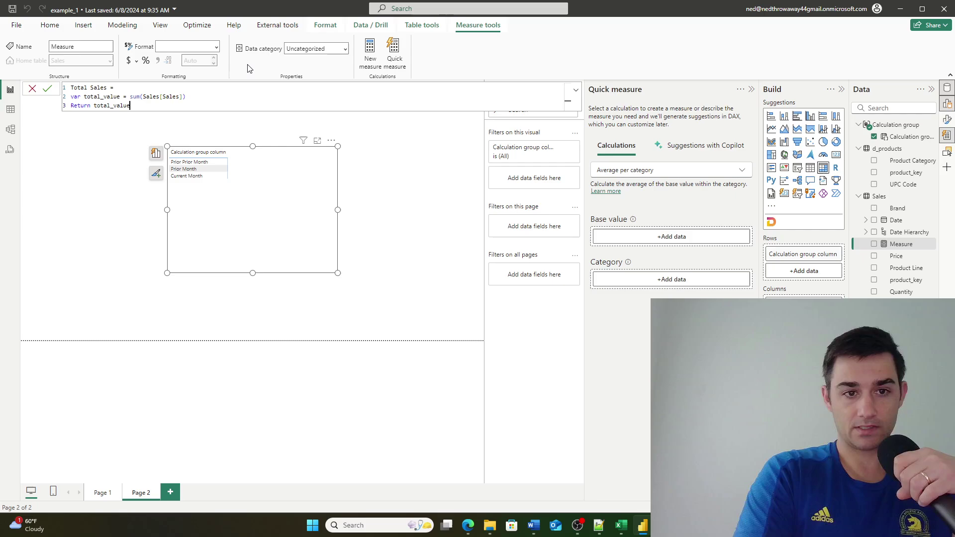
{"action": "left_click", "coordinate": [140, 96]}
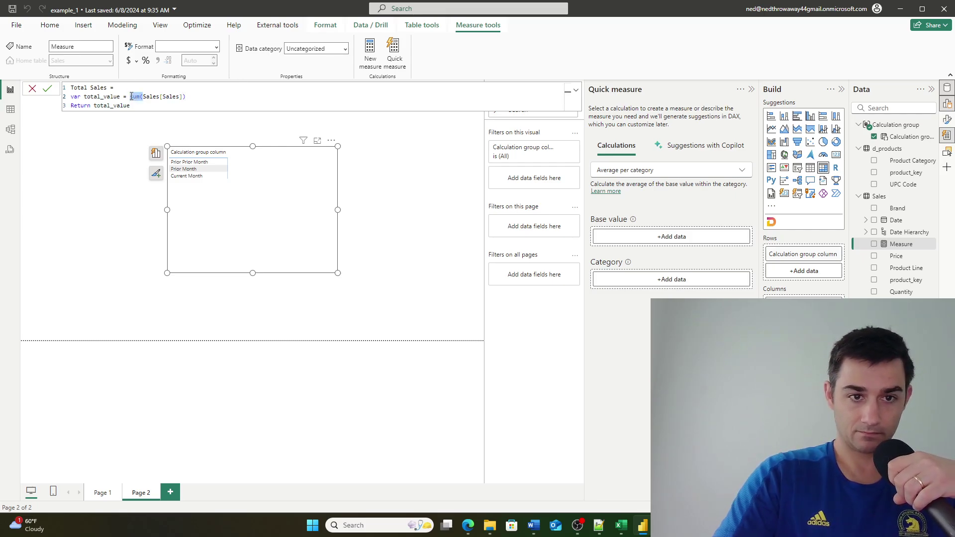
{"action": "key", "text": "BackSpace"}
{"action": "type", "text": "aver"}
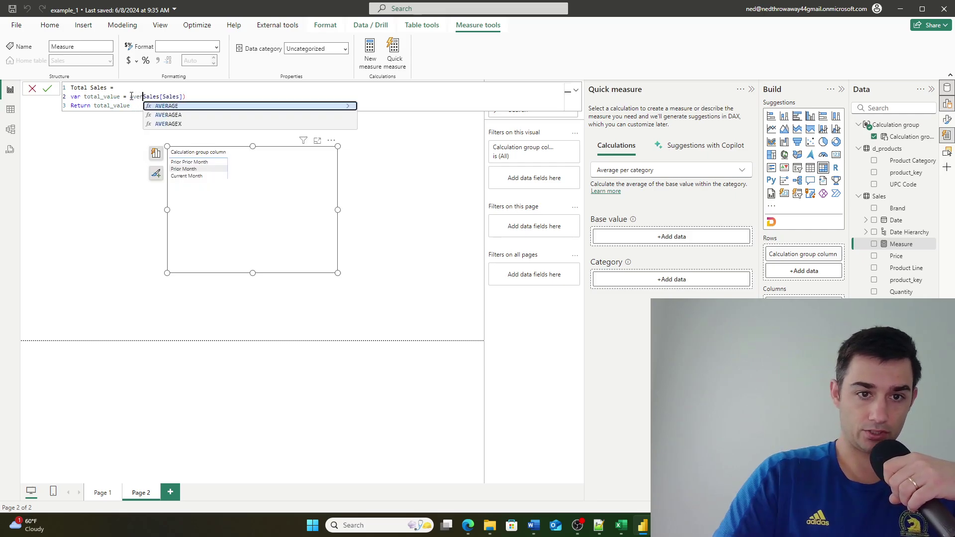
{"action": "key", "text": "Tab"}
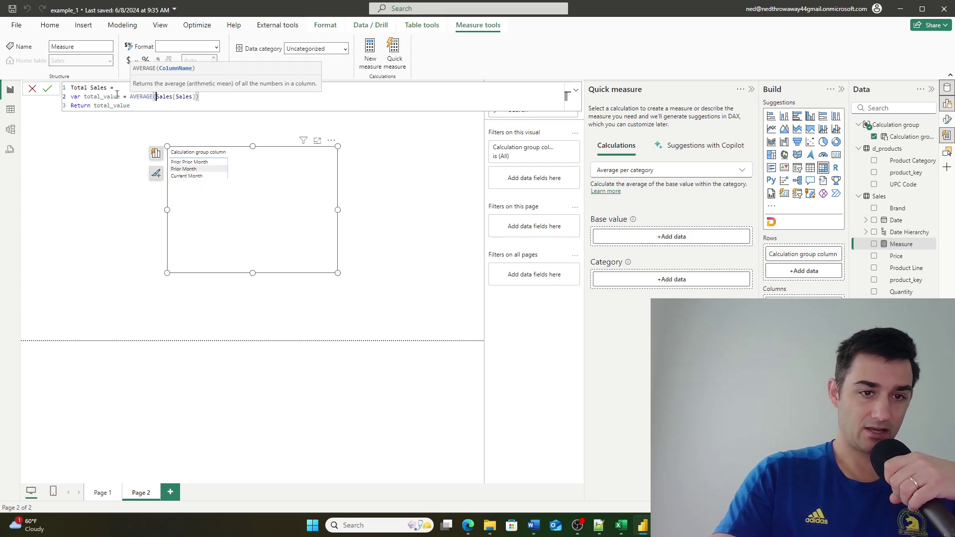
{"action": "left_click_drag", "start_coordinate": [88, 88], "coordinate": [54, 85]}
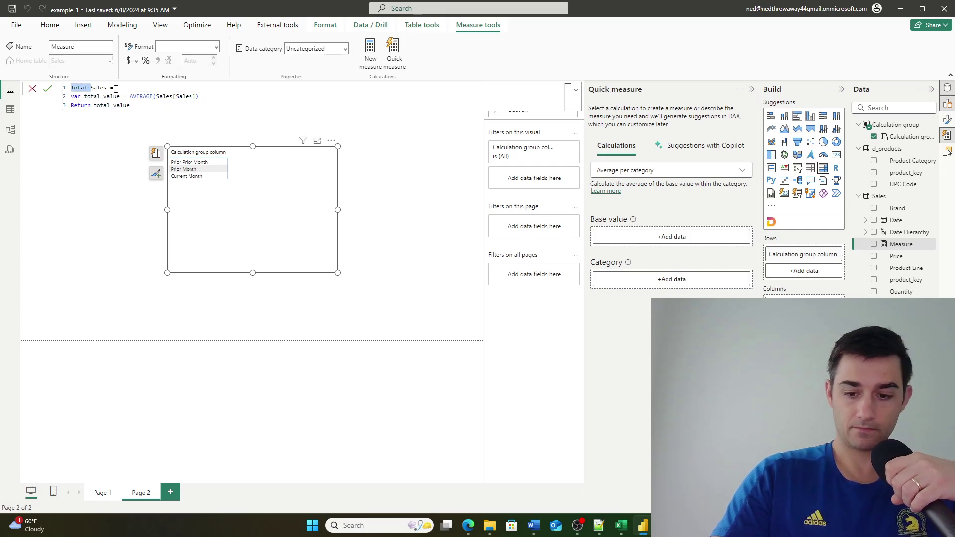
{"action": "type", "text": "AV"}
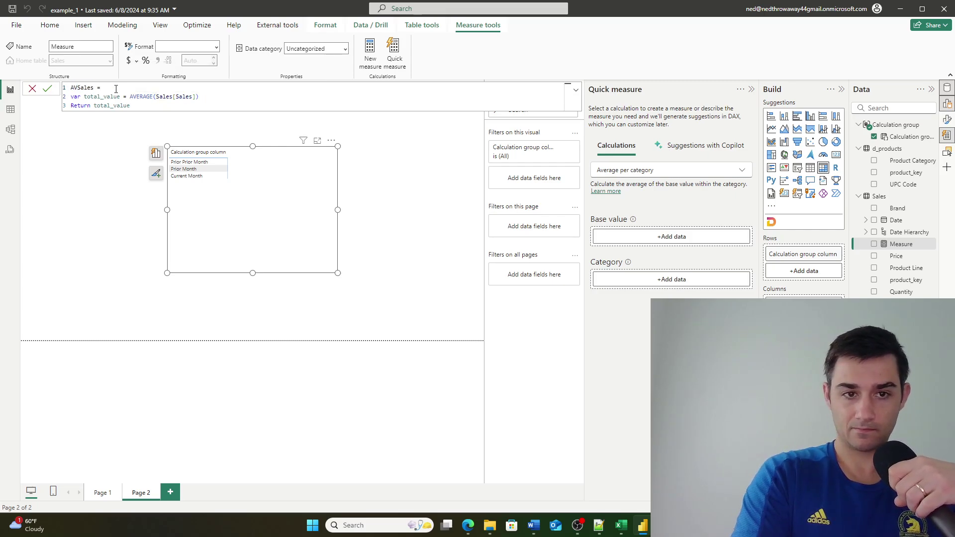
{"action": "type", "text": "G"}
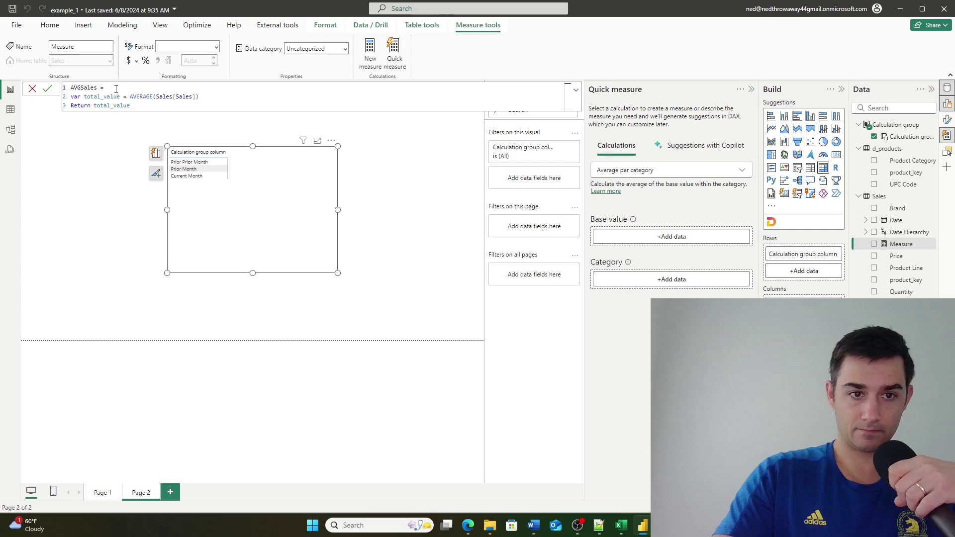
{"action": "left_click", "coordinate": [47, 88]}
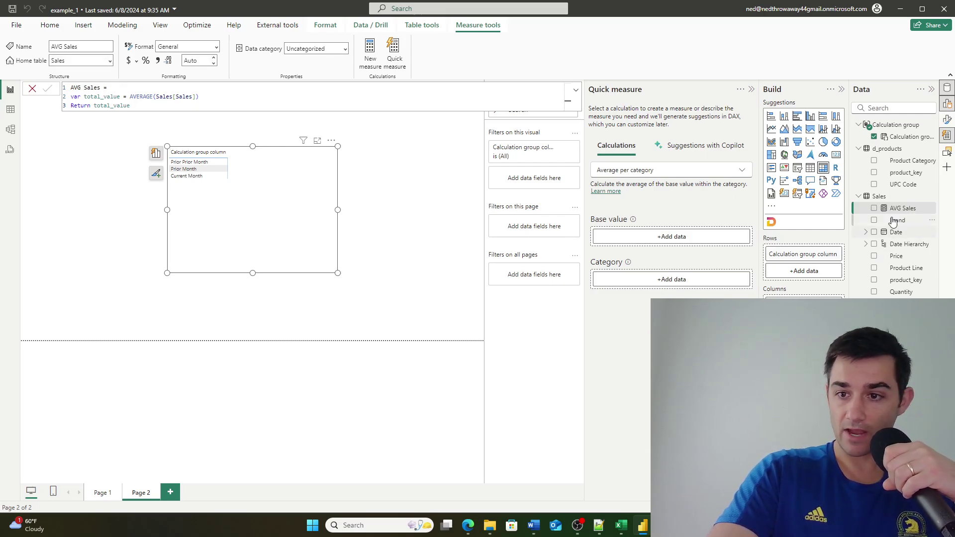
- Add AVG Sales to the table visual next to Total Sales, then switch to Model view
{"action": "left_click", "coordinate": [874, 208]}
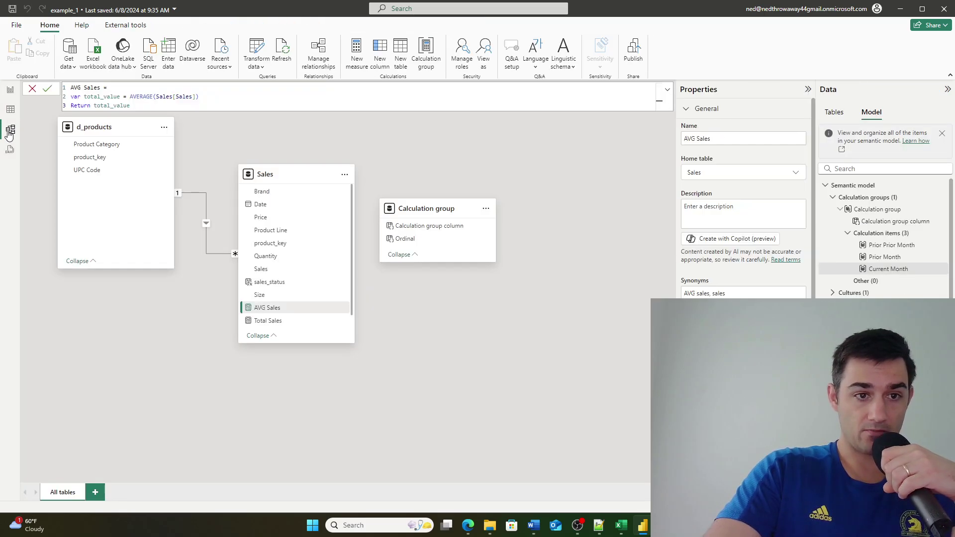
{"action": "left_click", "coordinate": [11, 129]}
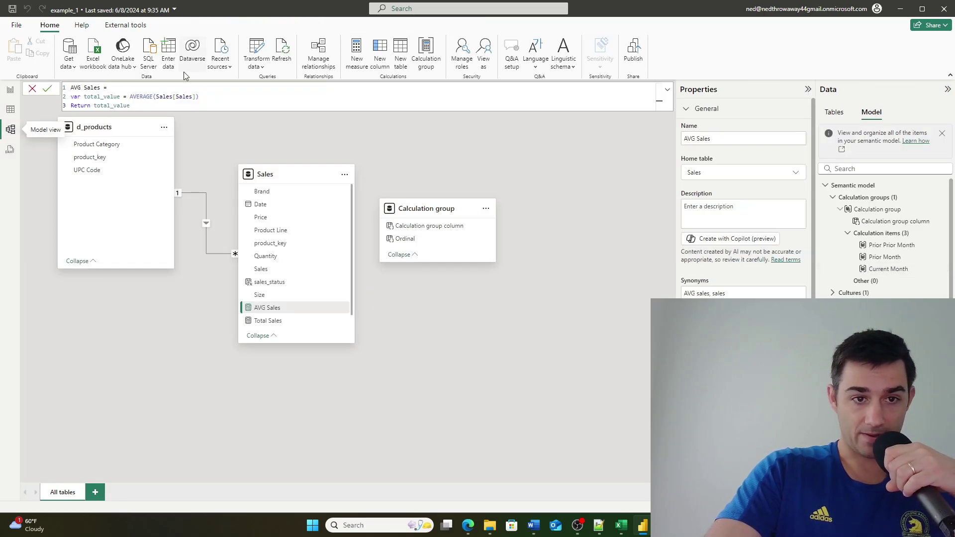
- Replace [Total Sales] with SELECTEDMEASURE() in the Prior Prior Month formula and commit
{"action": "left_click", "coordinate": [890, 245]}
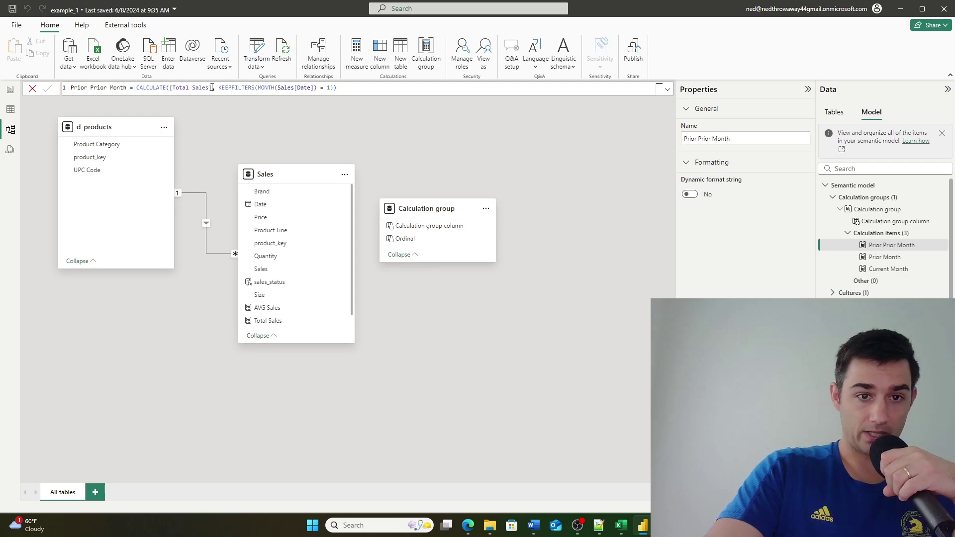
{"action": "left_click_drag", "start_coordinate": [212, 87], "coordinate": [174, 91]}
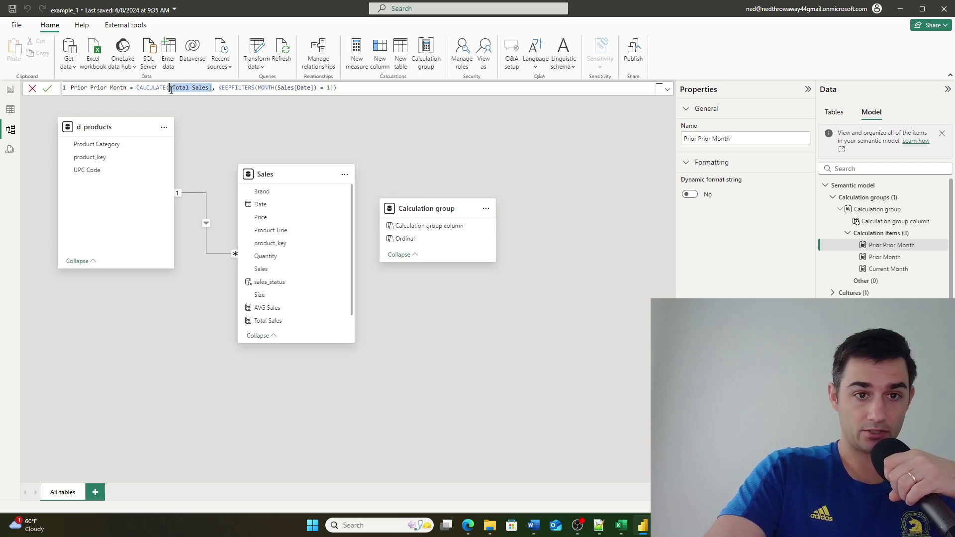
{"action": "type", "text": "se"}
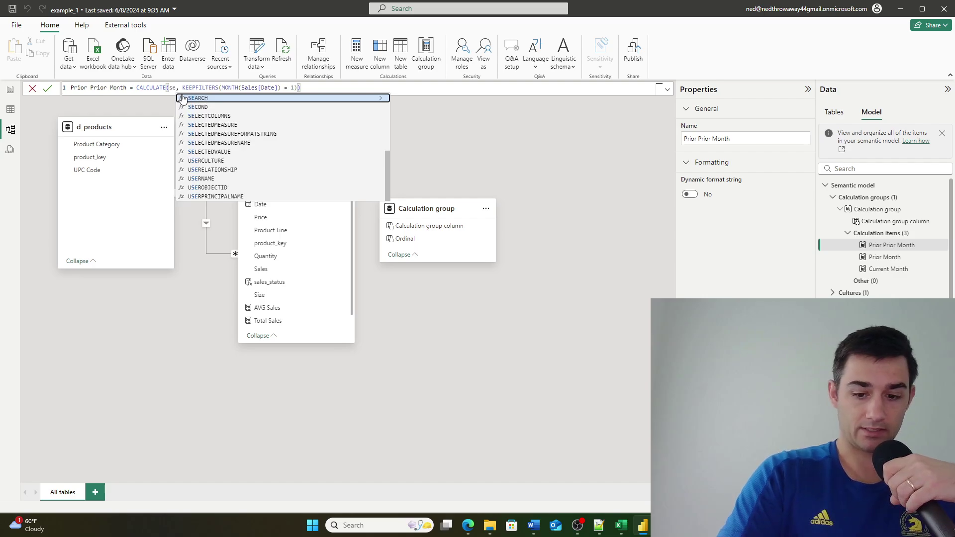
{"action": "type", "text": "le"}
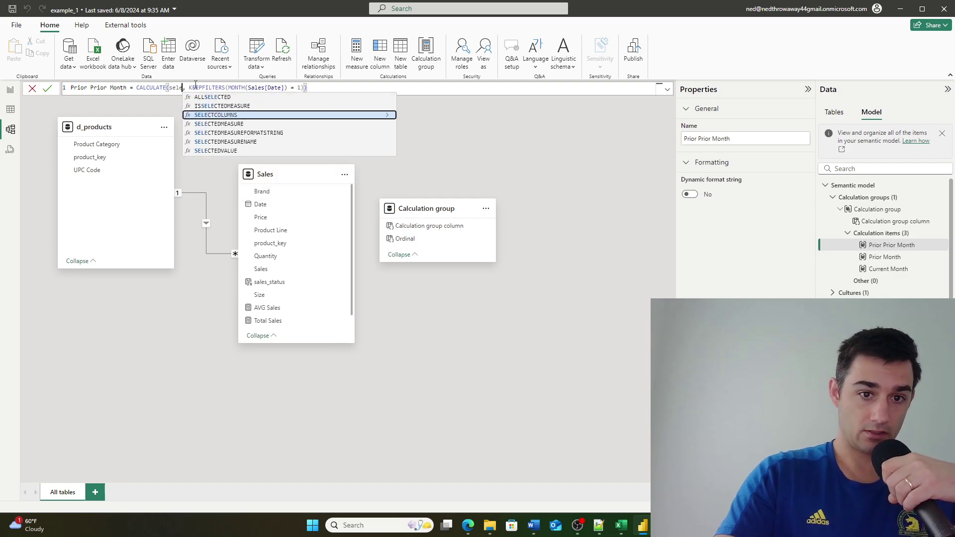
{"action": "left_click", "coordinate": [227, 124]}
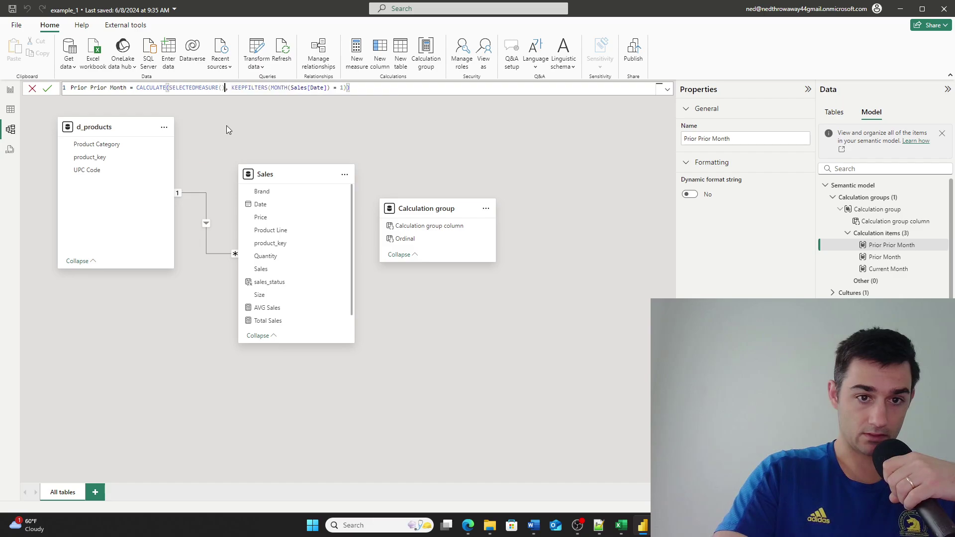
{"action": "left_click_drag", "start_coordinate": [224, 88], "coordinate": [165, 90]}
{"action": "key", "text": "ctrl+c"}
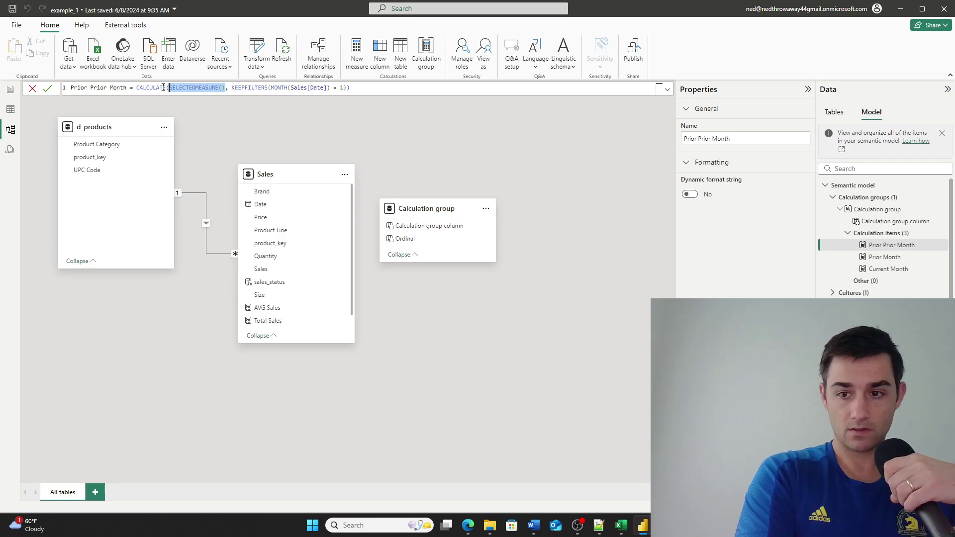
{"action": "key", "text": "Return"}
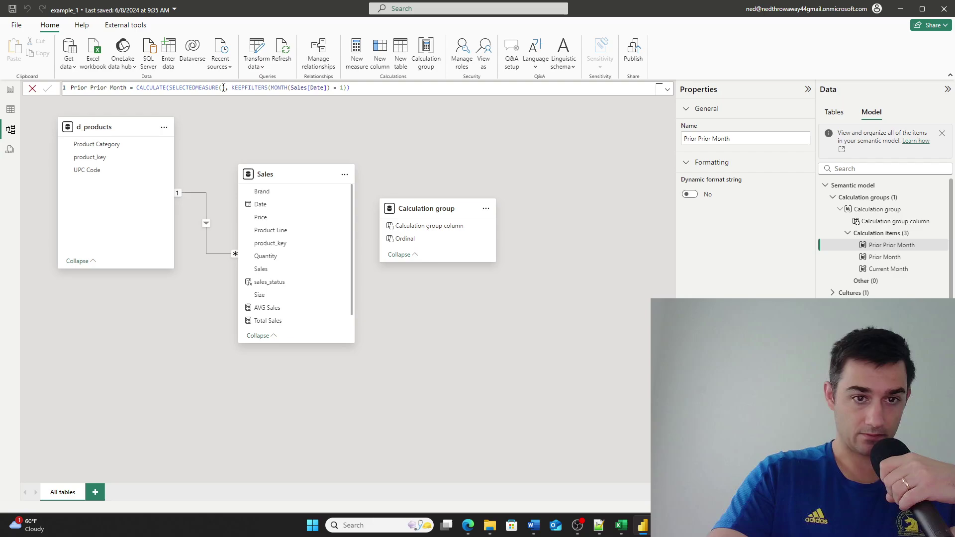
- Replace [Total Sales] with SELECTEDMEASURE() in the Prior Month formula and commit
{"action": "left_click", "coordinate": [894, 256]}
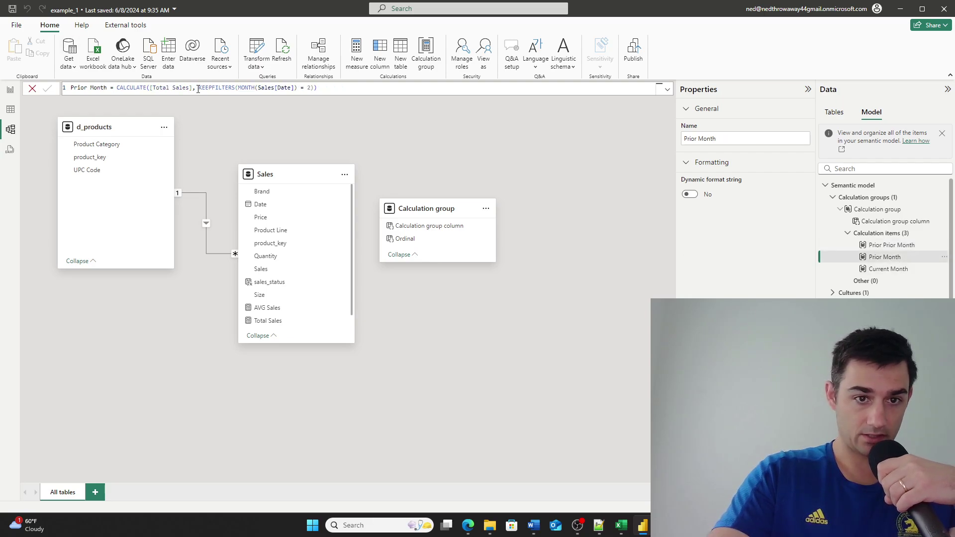
{"action": "left_click_drag", "start_coordinate": [192, 88], "coordinate": [150, 88]}
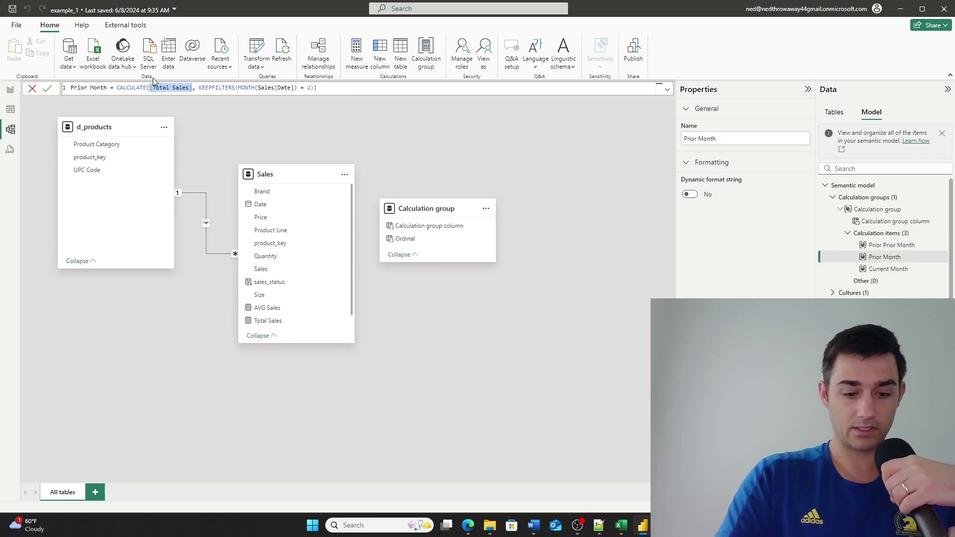
{"action": "key", "text": "ctrl+v"}
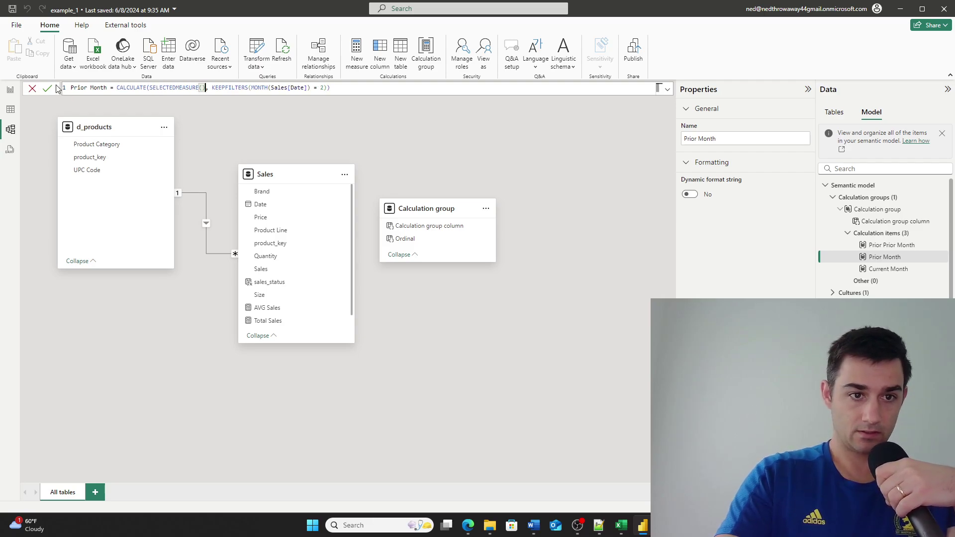
{"action": "left_click", "coordinate": [42, 90]}
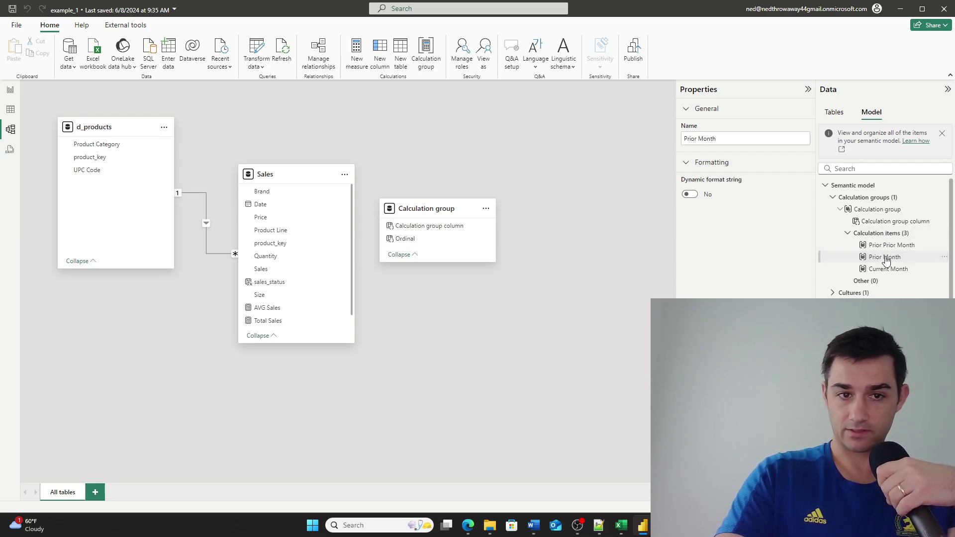
{"action": "left_click", "coordinate": [895, 245]}
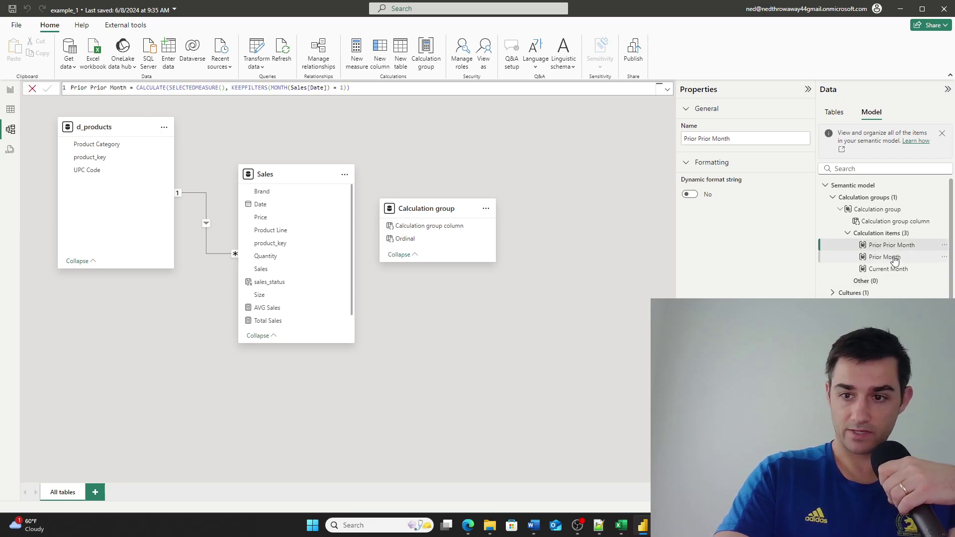
{"action": "left_click", "coordinate": [890, 257]}
{"action": "left_click_drag", "start_coordinate": [192, 88], "coordinate": [152, 89]}
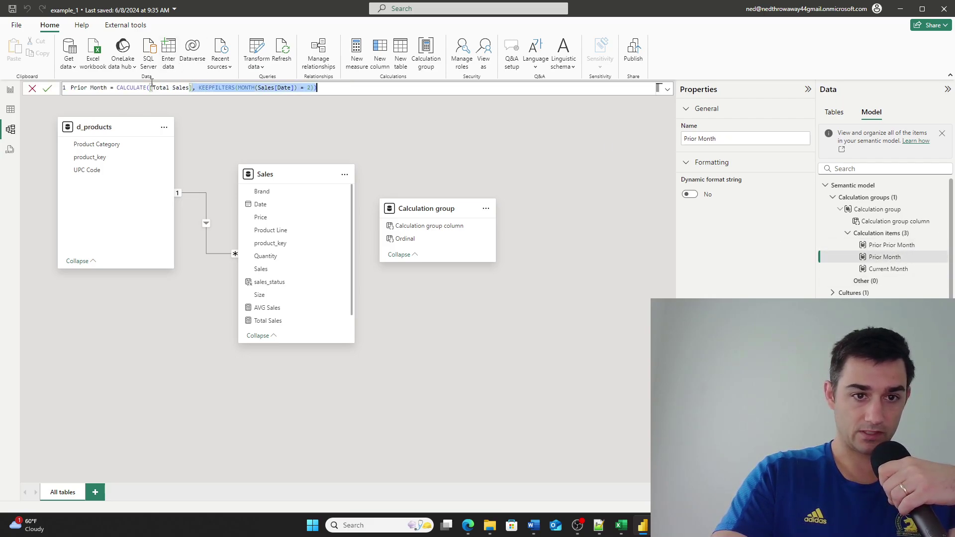
{"action": "type", "text": "SELECTEDMEASURE()"}
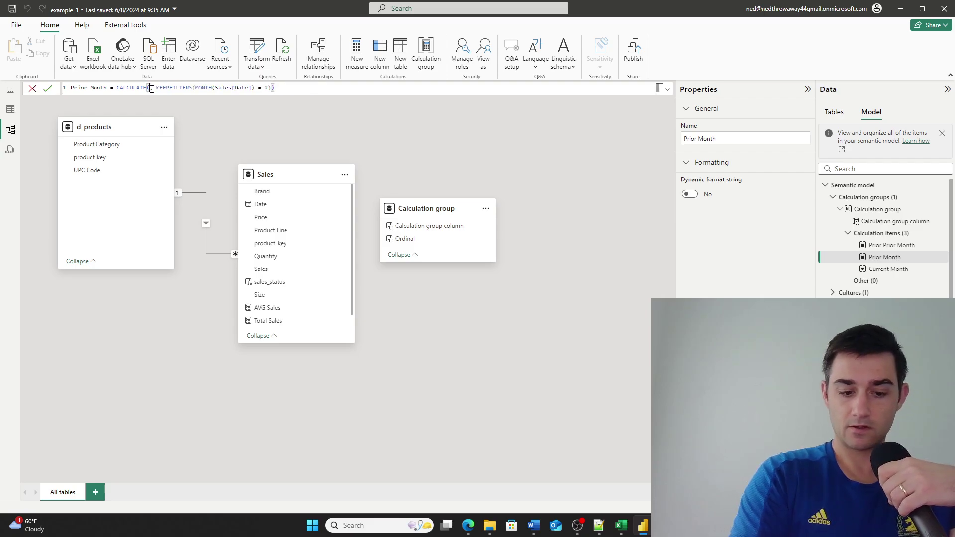
{"action": "left_click", "coordinate": [47, 88]}
- Replace [Total Sales] with SELECTEDMEASURE() in Current Month, then return to Page 2
{"action": "left_click", "coordinate": [907, 271]}
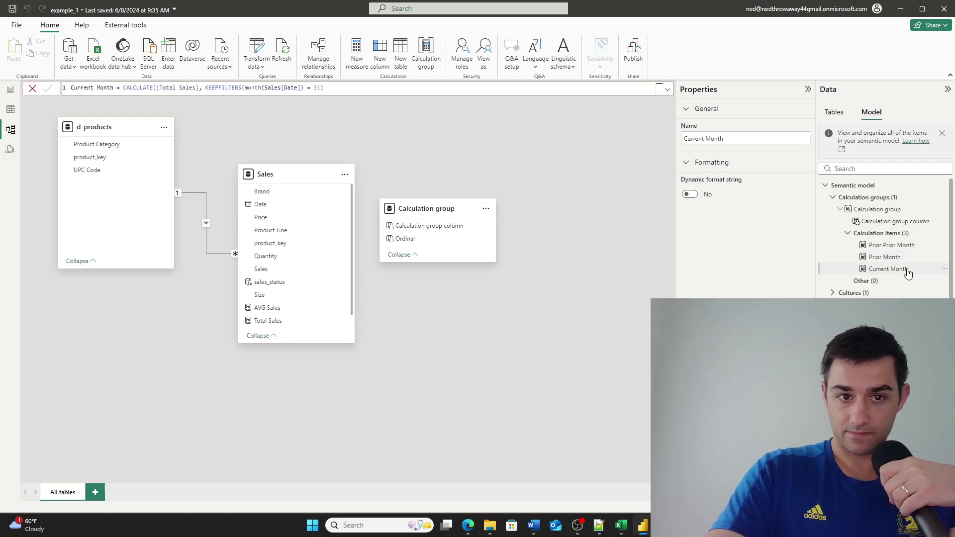
{"action": "left_click_drag", "start_coordinate": [199, 88], "coordinate": [159, 91]}
{"action": "key", "text": "BackSpace"}
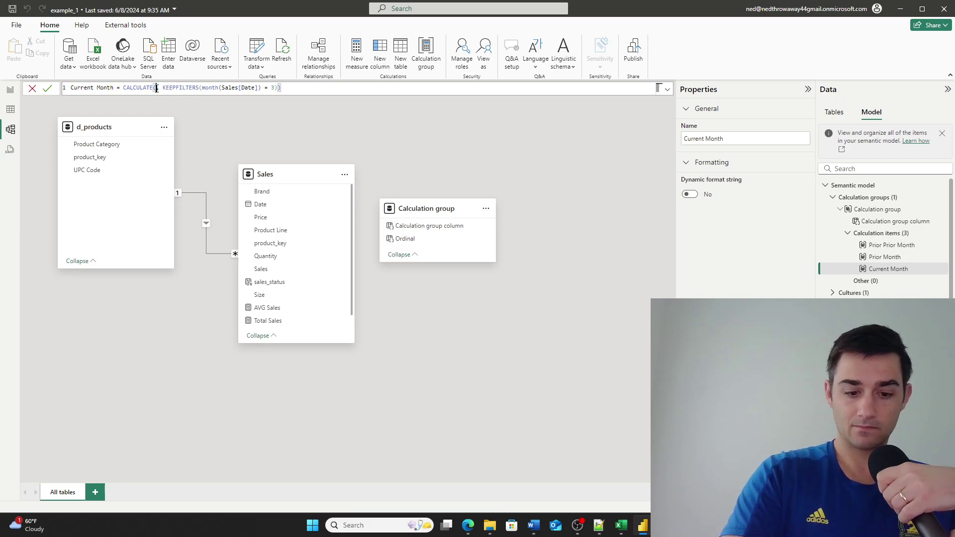
{"action": "type", "text": "SELECTEDMEASURE()"}
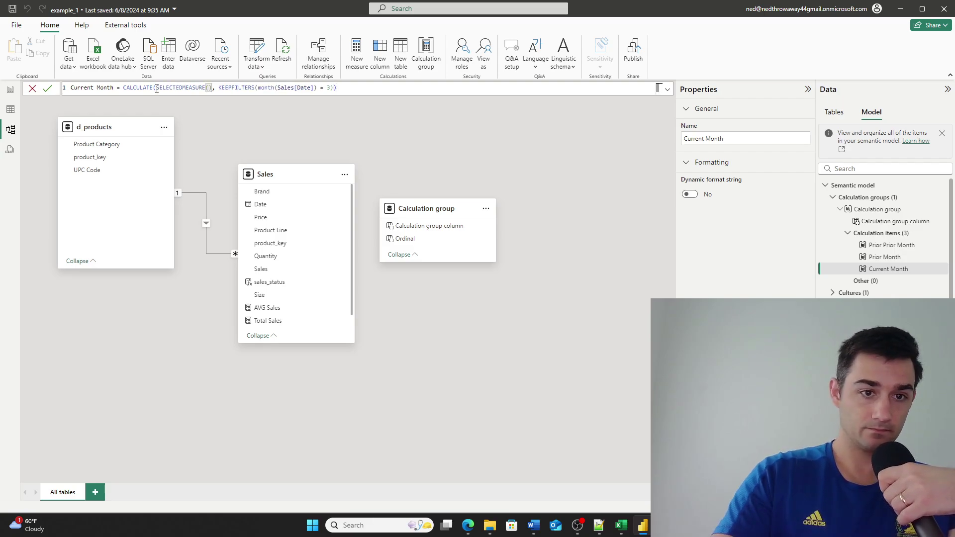
{"action": "left_click", "coordinate": [48, 88]}
{"action": "left_click", "coordinate": [10, 89]}
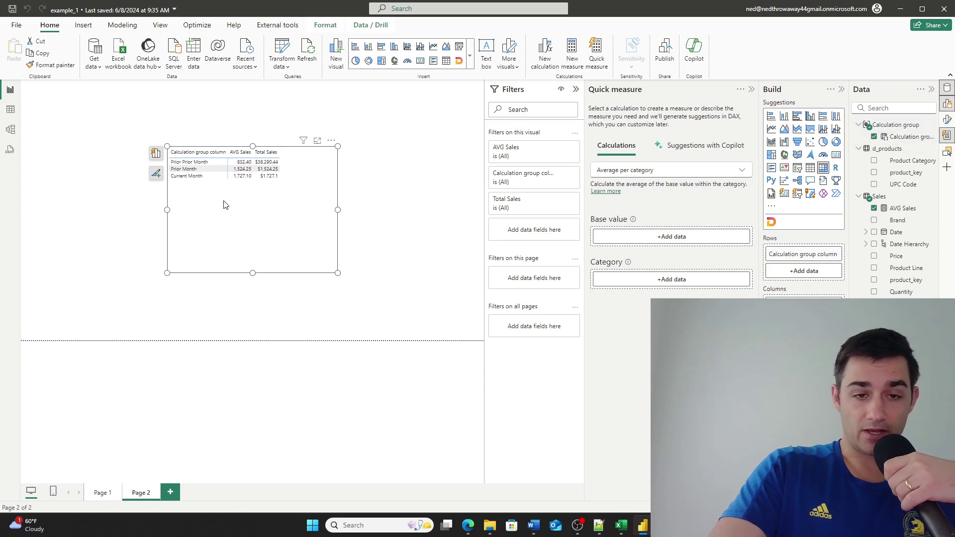
- Move and resize the Page 2 table into a compact box fitting its three rows
{"action": "left_click_drag", "start_coordinate": [226, 204], "coordinate": [317, 229]}
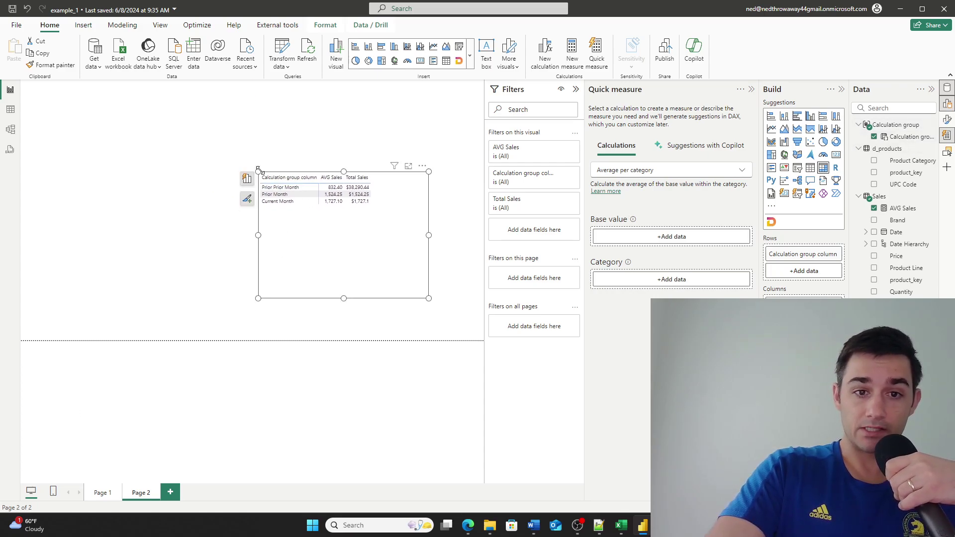
{"action": "left_click_drag", "start_coordinate": [258, 170], "coordinate": [224, 185]}
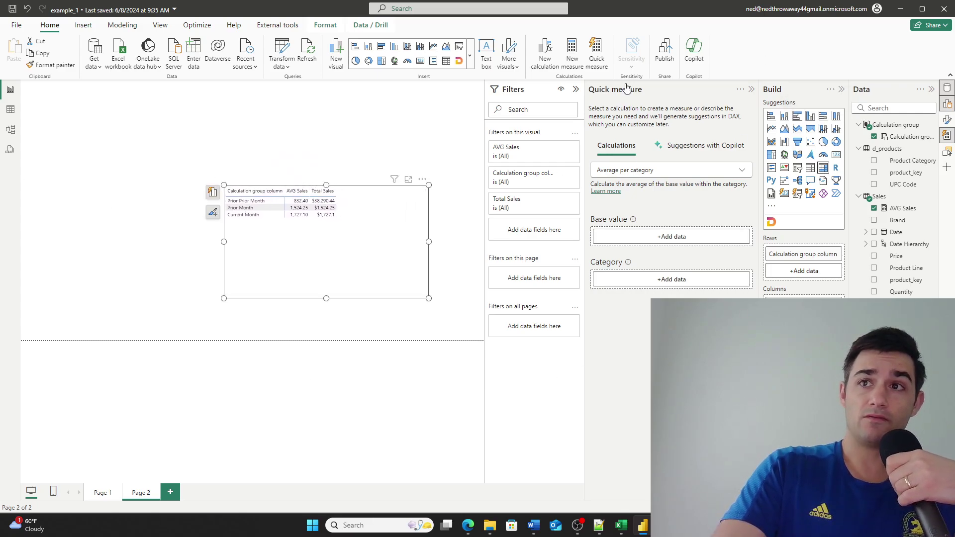
{"action": "left_click_drag", "start_coordinate": [317, 256], "coordinate": [319, 266]}
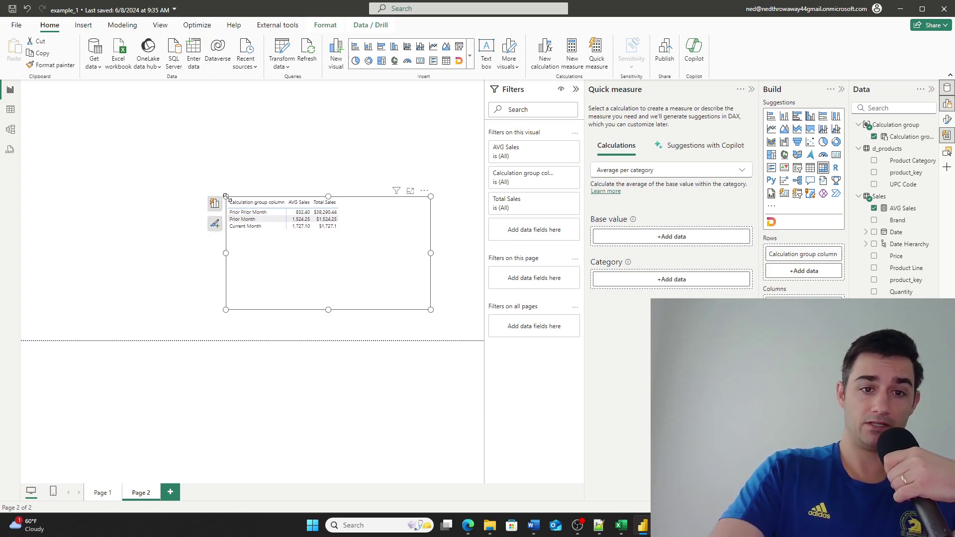
{"action": "left_click_drag", "start_coordinate": [226, 195], "coordinate": [145, 162]}
{"action": "left_click_drag", "start_coordinate": [274, 235], "coordinate": [303, 245]}
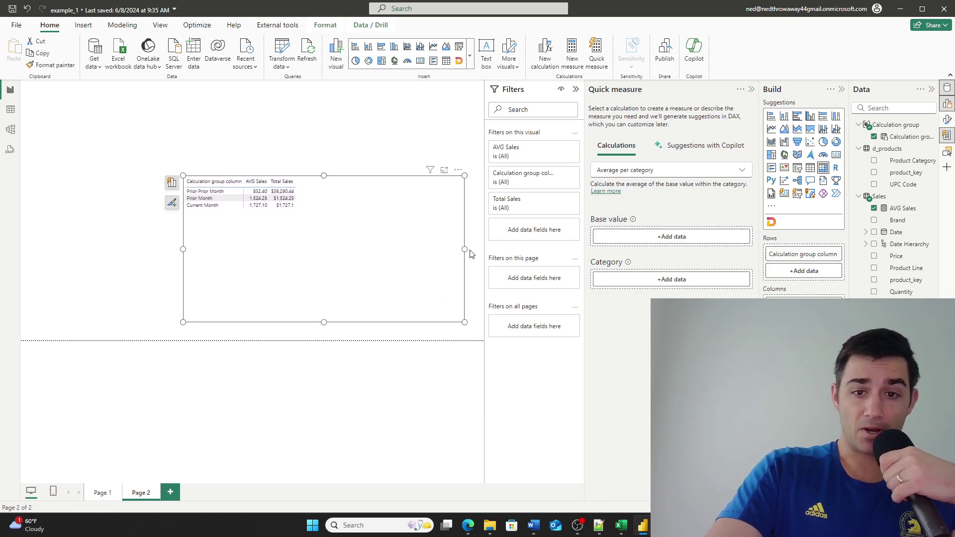
{"action": "left_click_drag", "start_coordinate": [464, 249], "coordinate": [318, 249]}
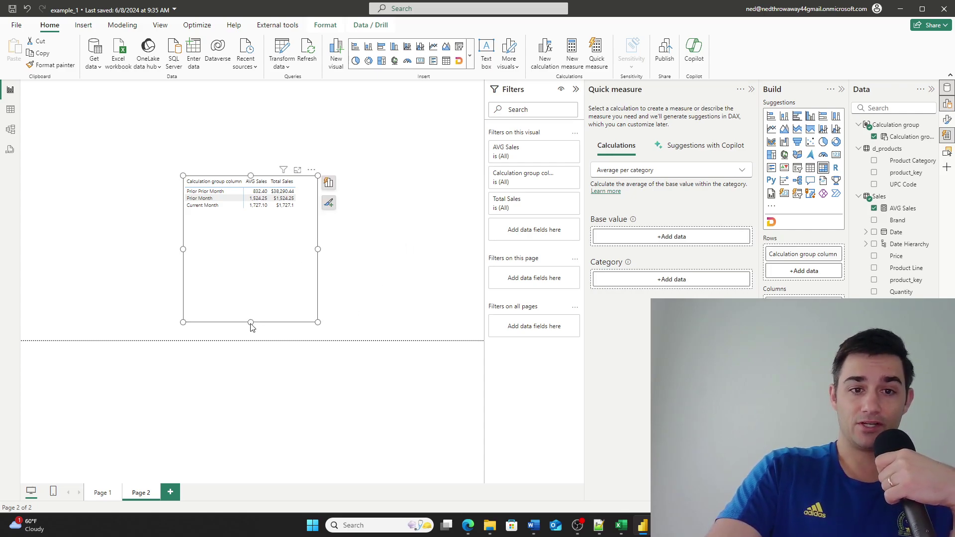
{"action": "left_click_drag", "start_coordinate": [251, 322], "coordinate": [293, 233]}
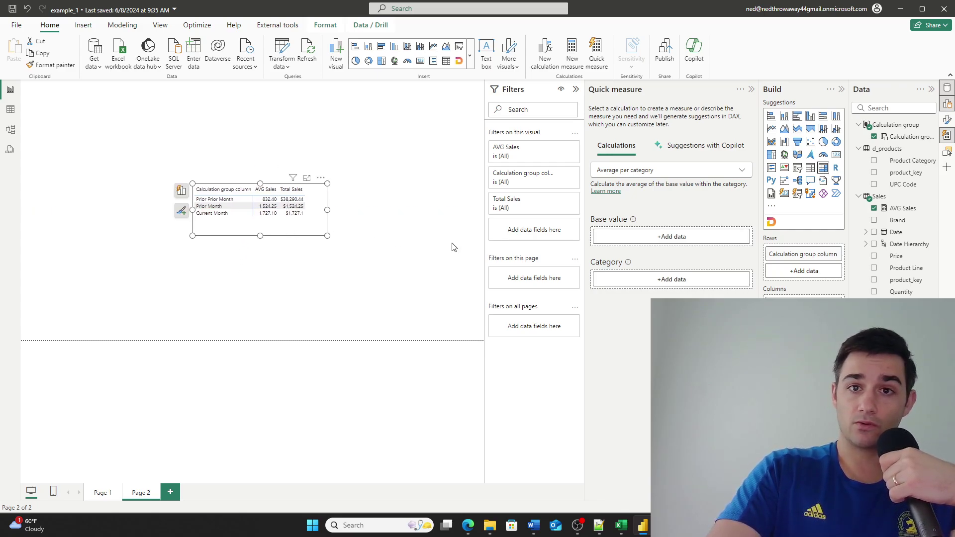